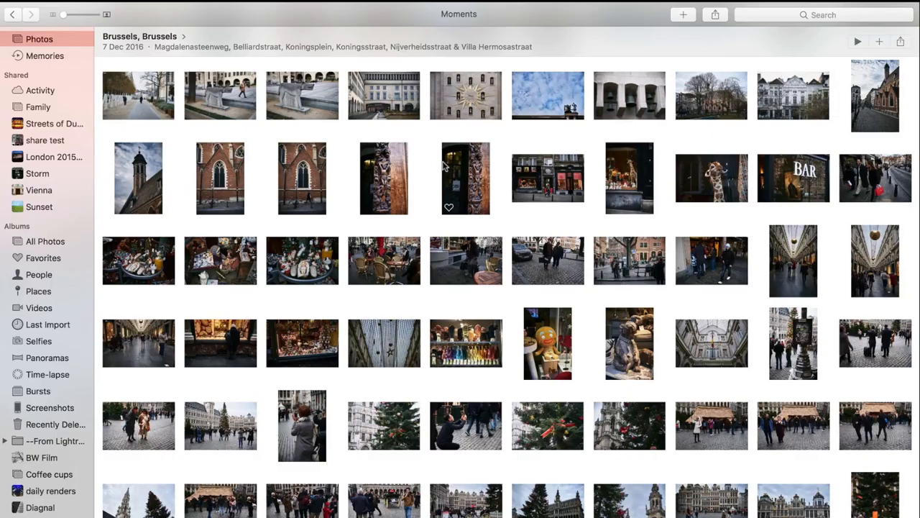
scroll(444, 166, "up", 5)
scroll(444, 166, "up", 5)
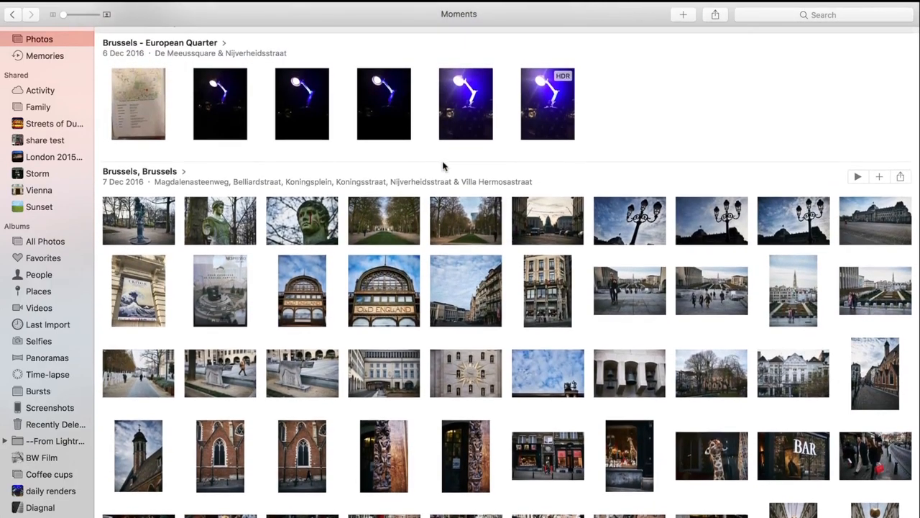
scroll(444, 165, "down", 5)
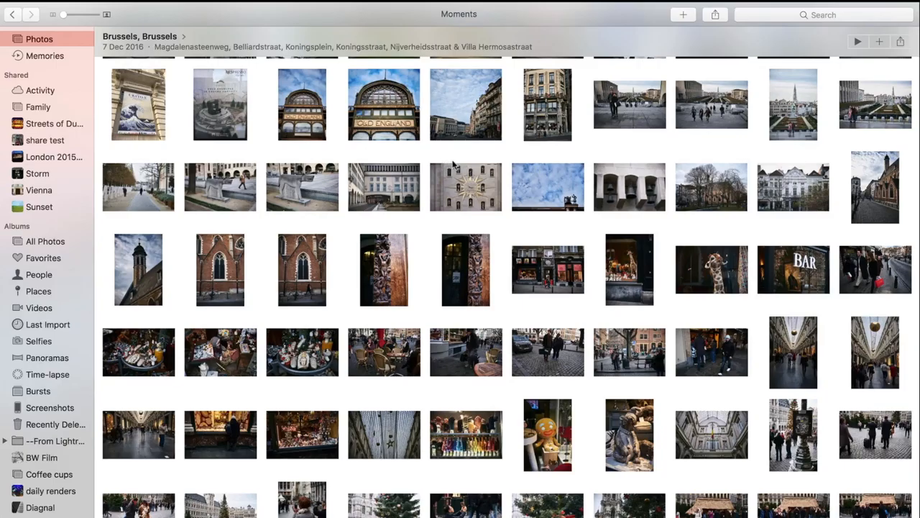
scroll(462, 229, "up", 8)
scroll(463, 229, "up", 5)
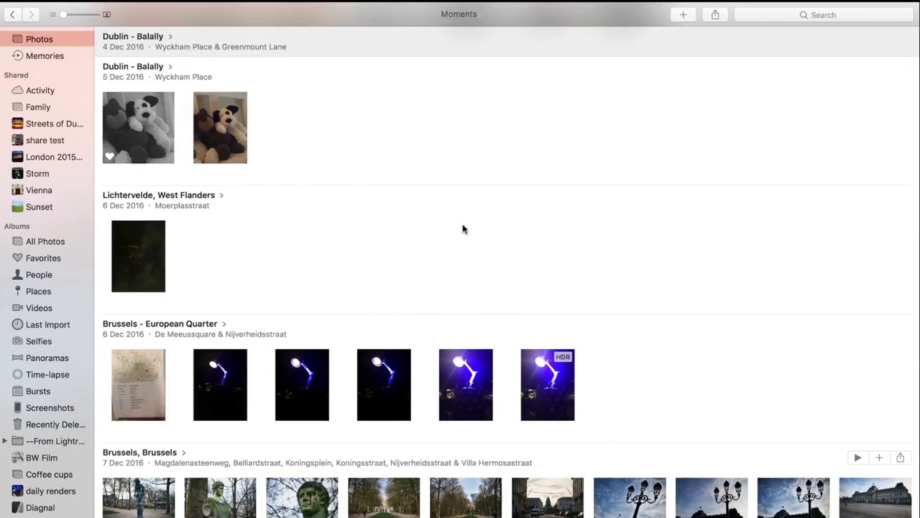
scroll(462, 228, "down", 6)
scroll(463, 228, "down", 8)
scroll(462, 229, "down", 3)
scroll(462, 228, "down", 5)
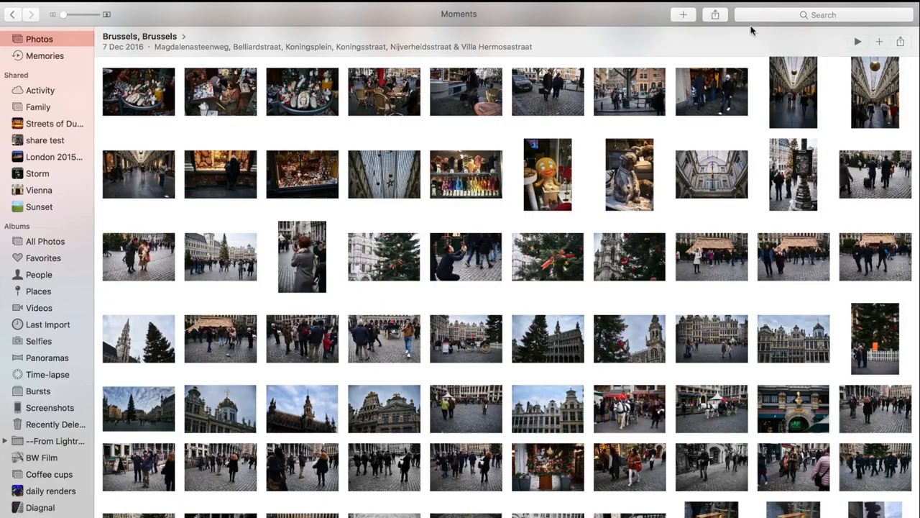
scroll(438, 331, "down", 10)
scroll(438, 331, "down", 5)
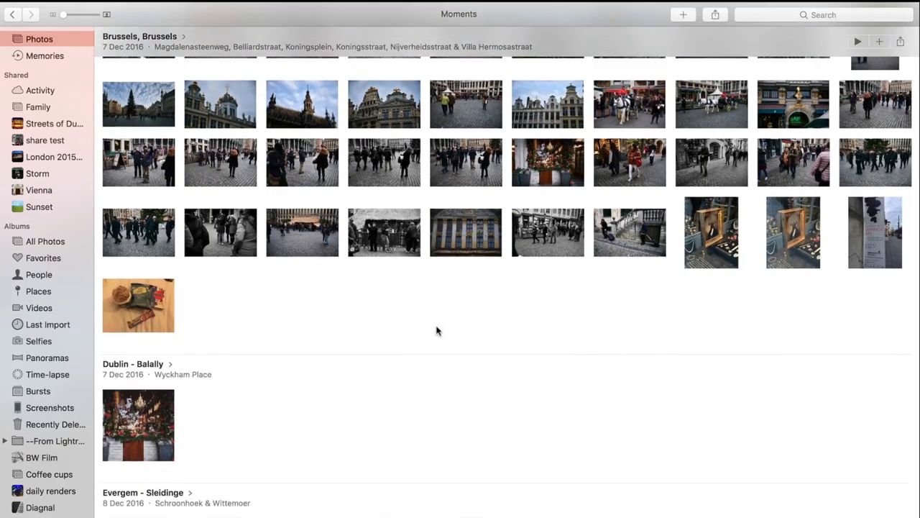
scroll(438, 331, "down", 5)
scroll(438, 331, "down", 3)
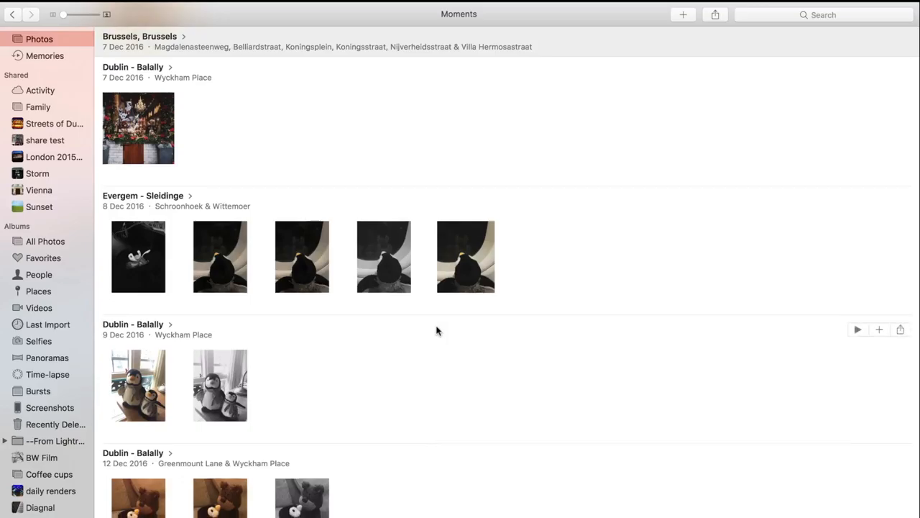
scroll(438, 330, "up", 10)
scroll(438, 330, "up", 5)
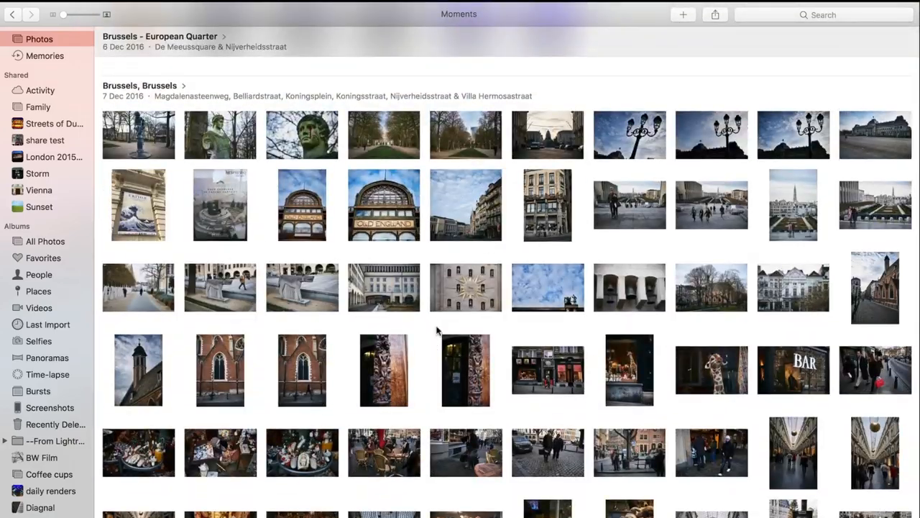
scroll(437, 331, "down", 4)
- Search 'car' to list 262 matches and view the green tour bus photo full-size
left_click(823, 14)
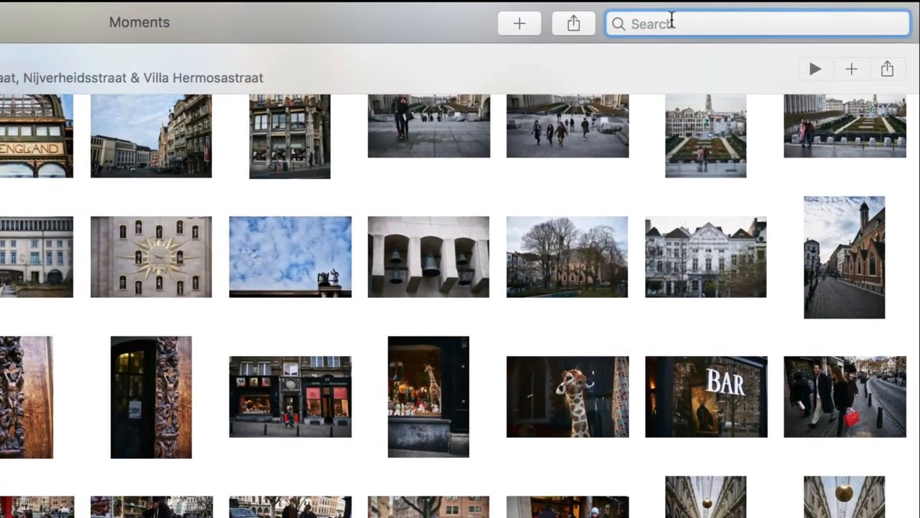
type("c")
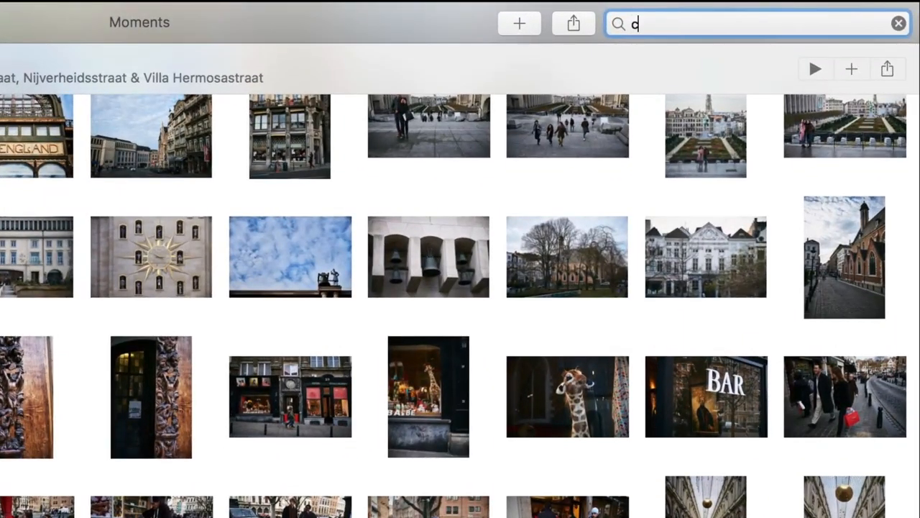
type("ar")
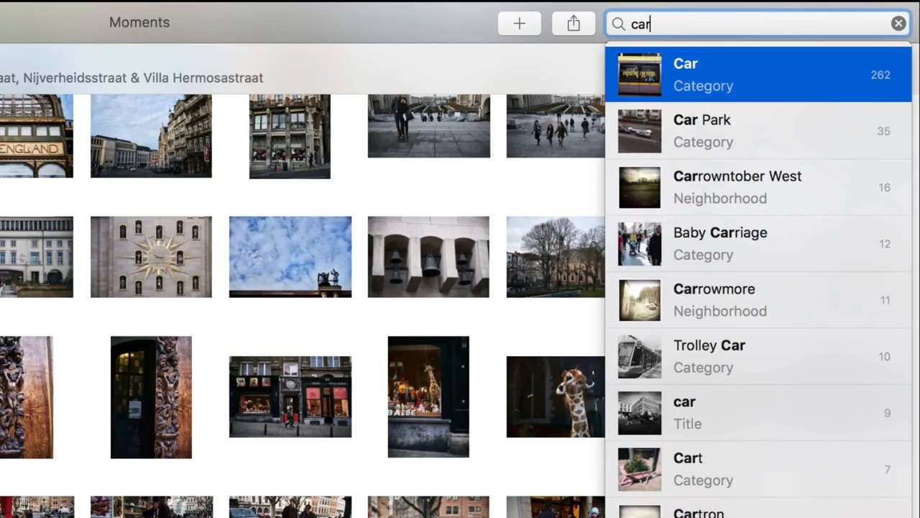
key("Return")
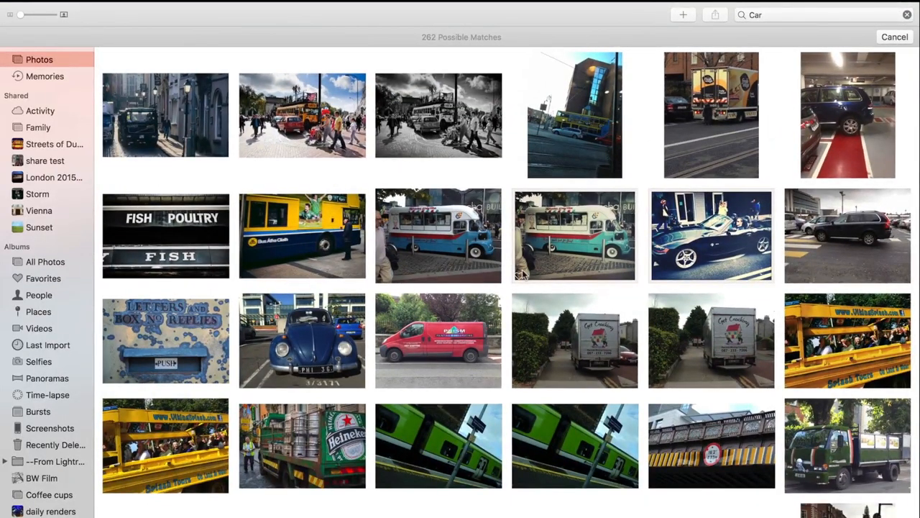
scroll(522, 273, "down", 5)
scroll(522, 273, "down", 5)
scroll(522, 273, "down", 5)
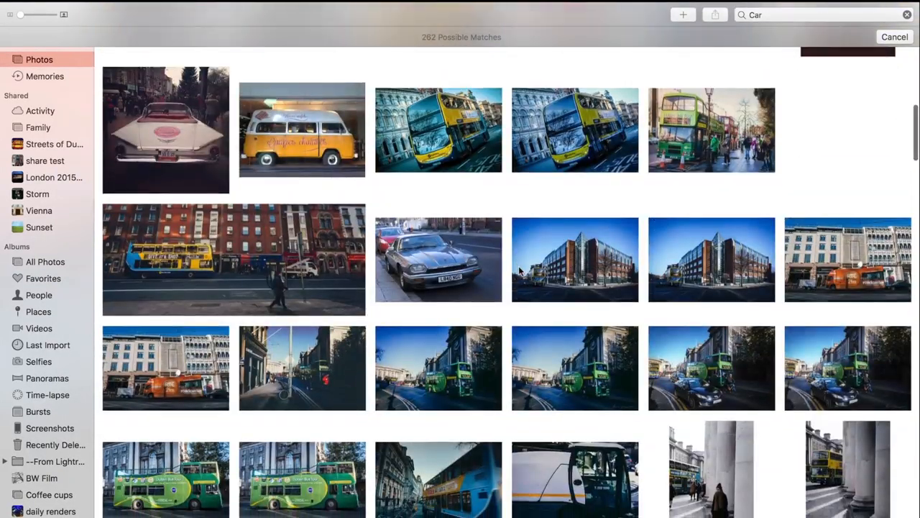
scroll(520, 270, "down", 5)
scroll(521, 271, "down", 5)
scroll(520, 271, "down", 3)
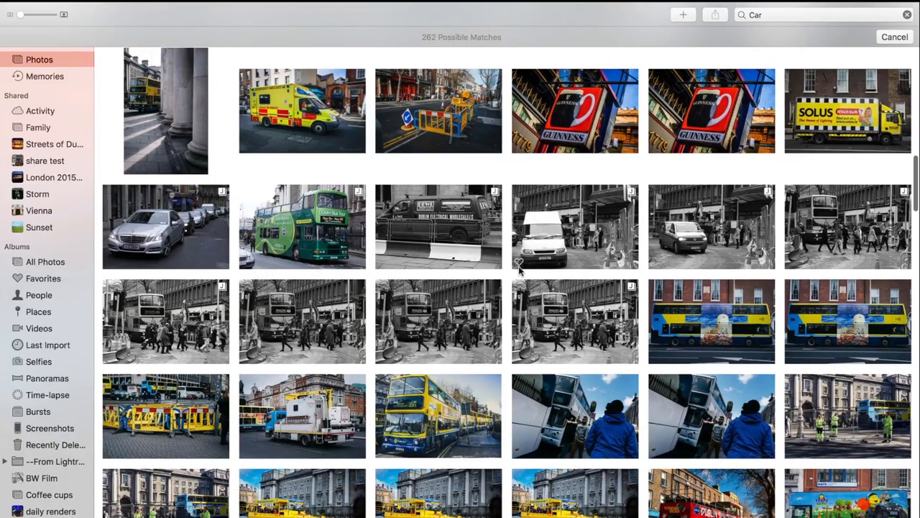
scroll(520, 270, "down", 8)
scroll(521, 270, "down", 2)
scroll(520, 271, "down", 2)
scroll(521, 271, "down", 2)
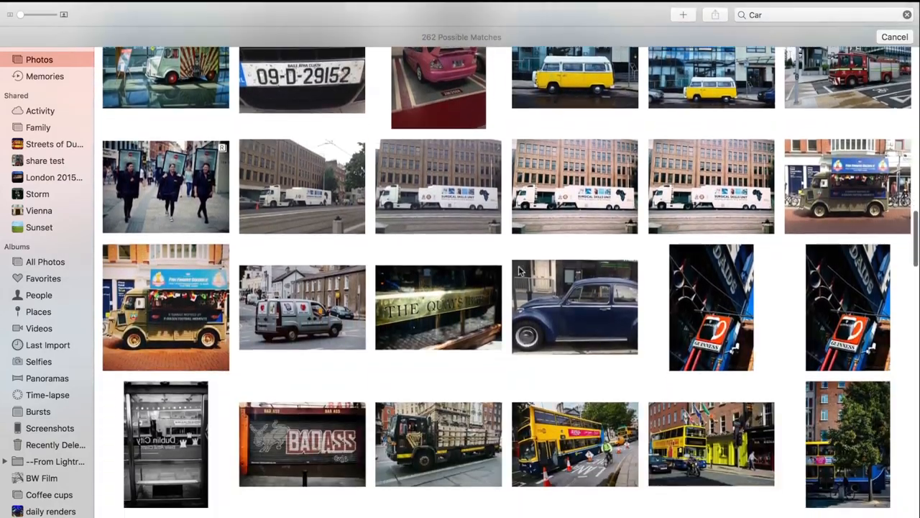
scroll(521, 271, "down", 5)
scroll(521, 271, "down", 3)
scroll(521, 271, "down", 3)
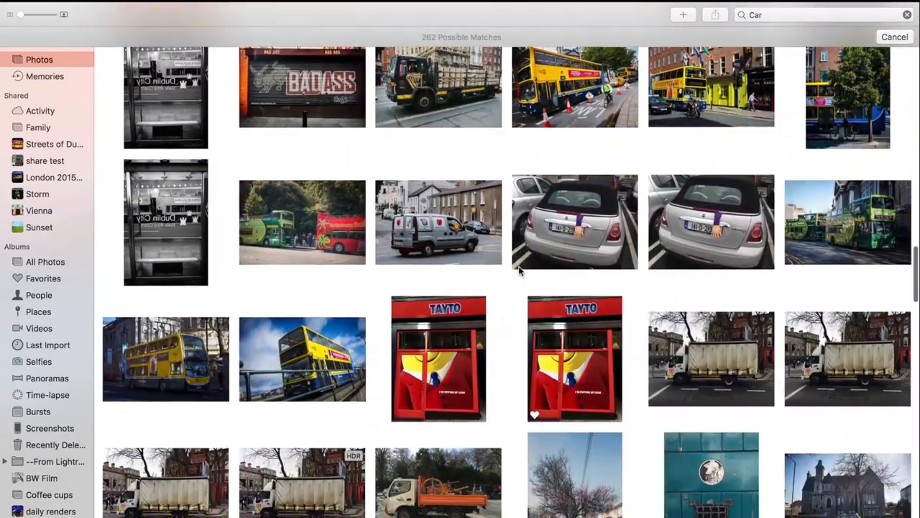
scroll(520, 270, "down", 3)
scroll(521, 270, "down", 3)
scroll(521, 271, "down", 2)
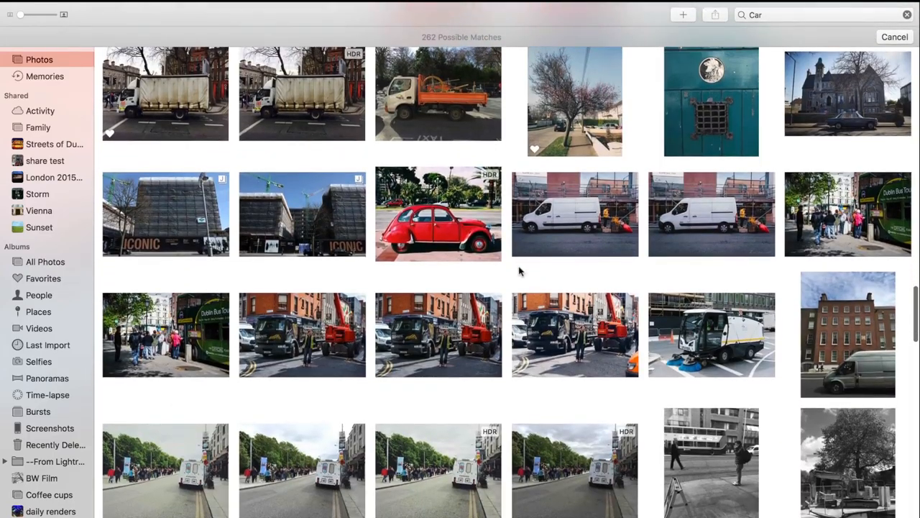
scroll(521, 271, "up", 3)
scroll(333, 215, "up", 2)
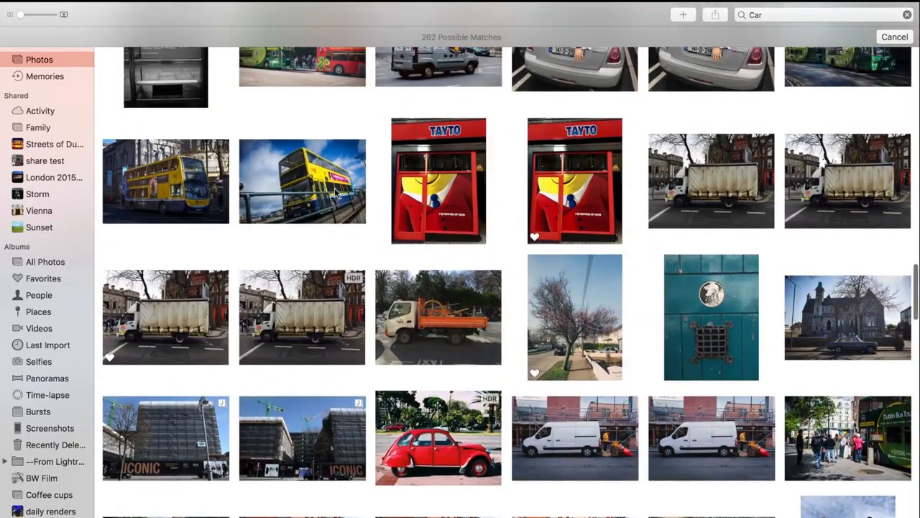
scroll(335, 192, "up", 6)
scroll(335, 193, "up", 5)
scroll(335, 193, "up", 5)
scroll(335, 193, "up", 3)
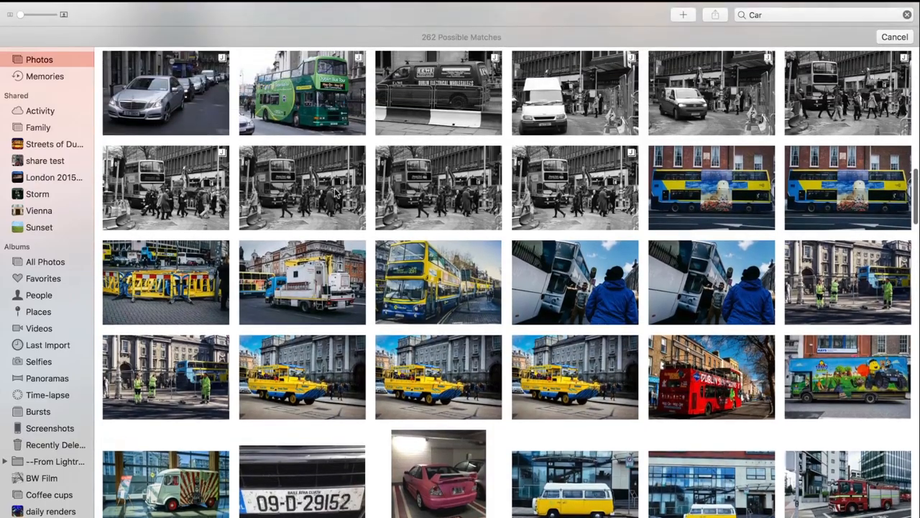
scroll(335, 192, "up", 4)
scroll(335, 193, "up", 2)
scroll(335, 193, "up", 2)
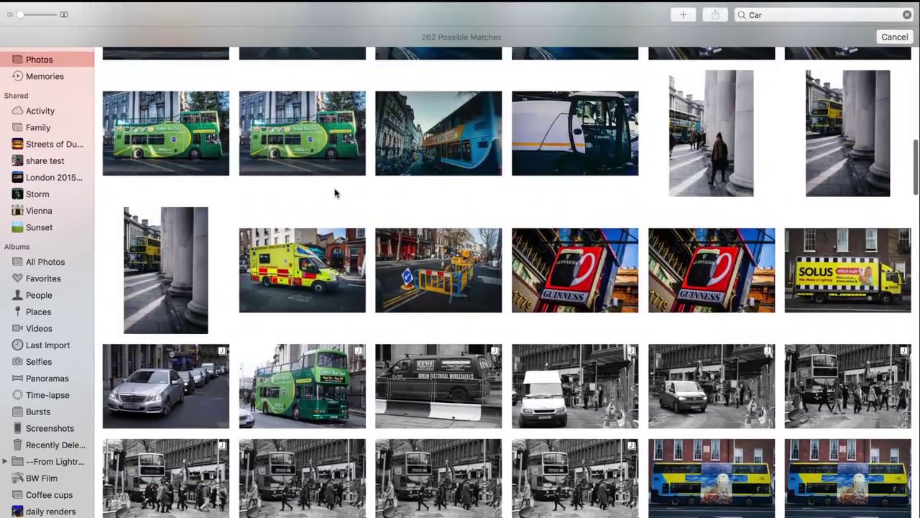
double_click(288, 156)
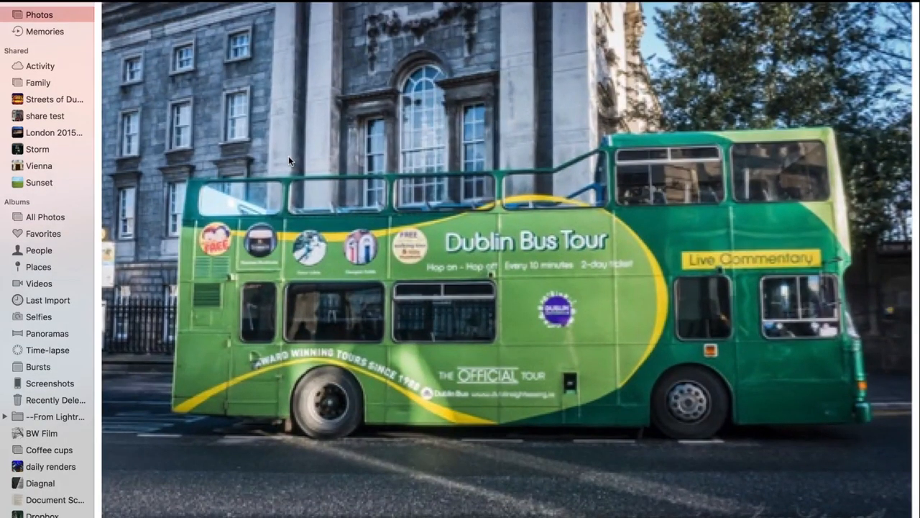
scroll(289, 155, "left", 5)
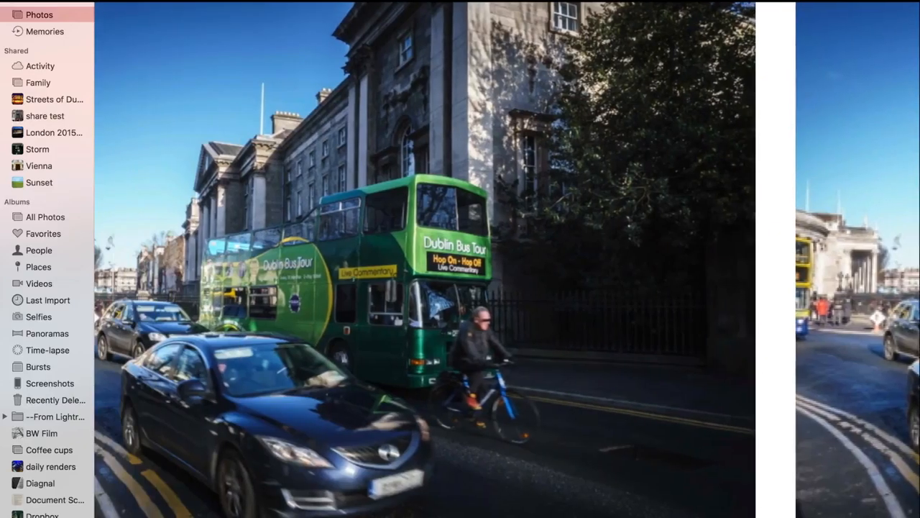
scroll(289, 155, "left", 5)
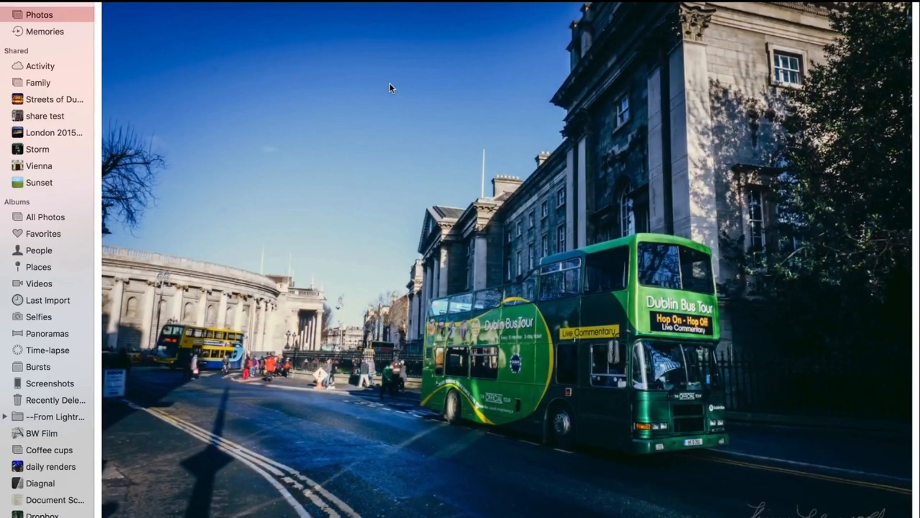
key("space")
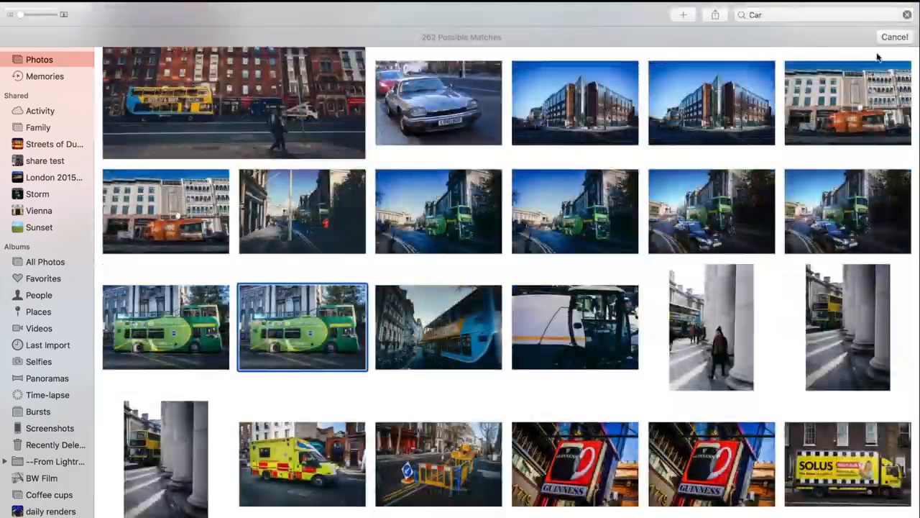
- Replace the search with 'Building' (298 matches) and view an aerial city photo full-size
left_click(908, 14)
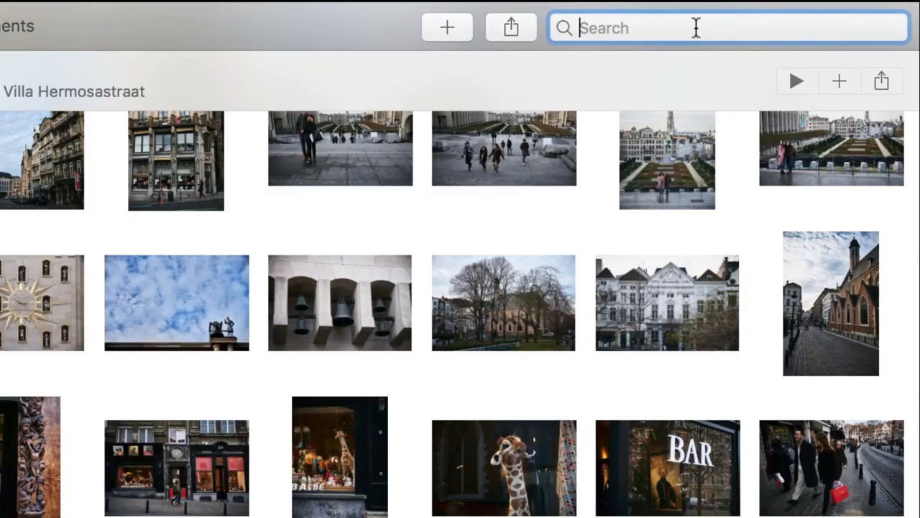
type("Building")
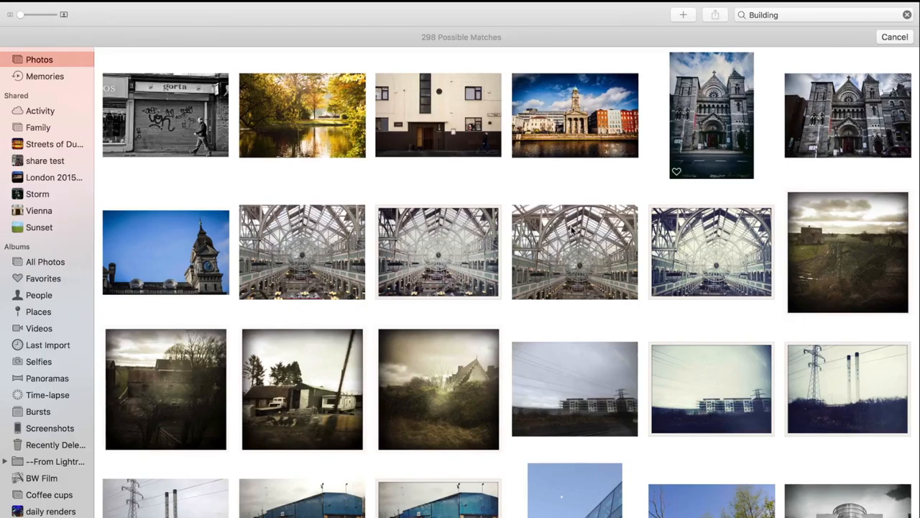
scroll(414, 199, "down", 5)
scroll(414, 199, "down", 8)
scroll(413, 200, "down", 6)
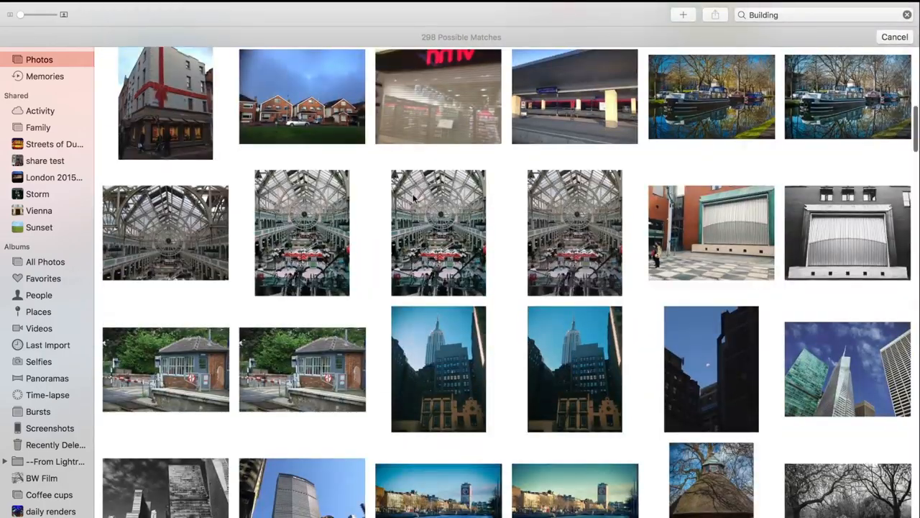
scroll(414, 199, "down", 5)
scroll(414, 199, "down", 5)
scroll(287, 334, "down", 5)
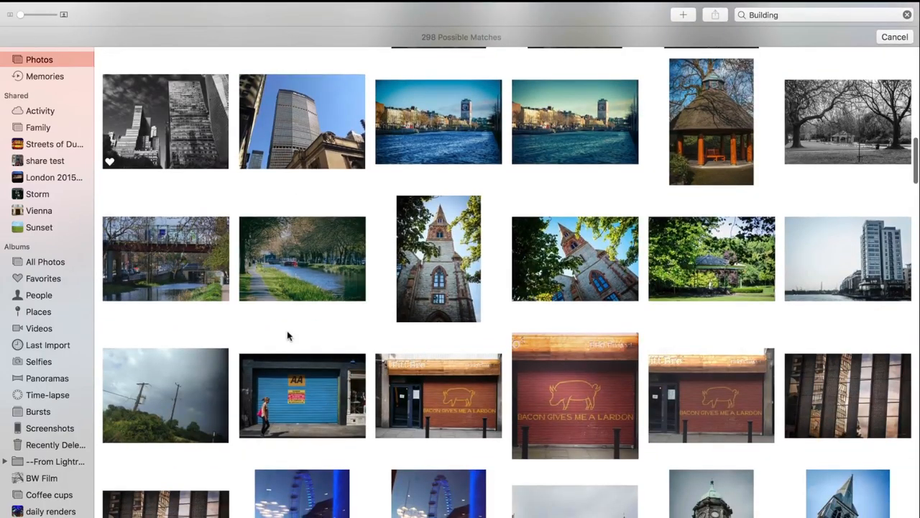
scroll(288, 335, "down", 5)
scroll(288, 335, "down", 2)
scroll(287, 332, "down", 5)
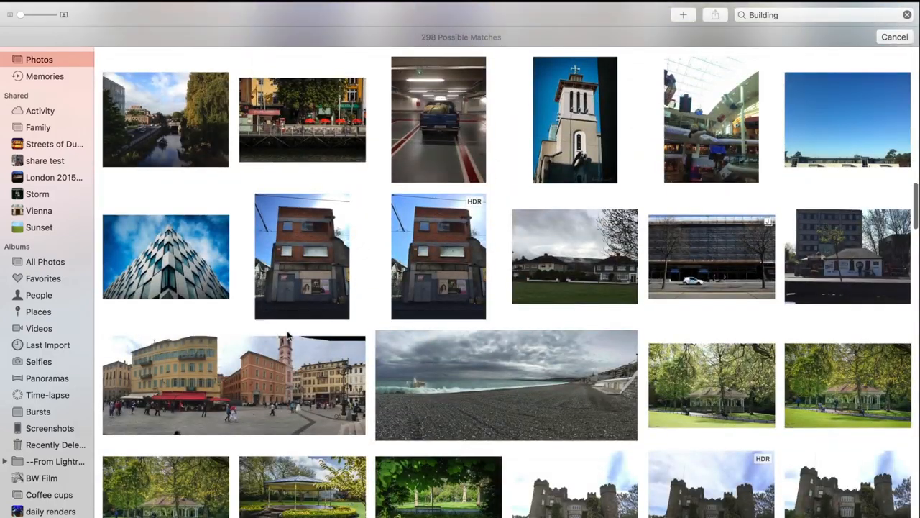
scroll(287, 332, "down", 3)
scroll(287, 331, "down", 3)
scroll(287, 332, "down", 6)
scroll(287, 334, "down", 6)
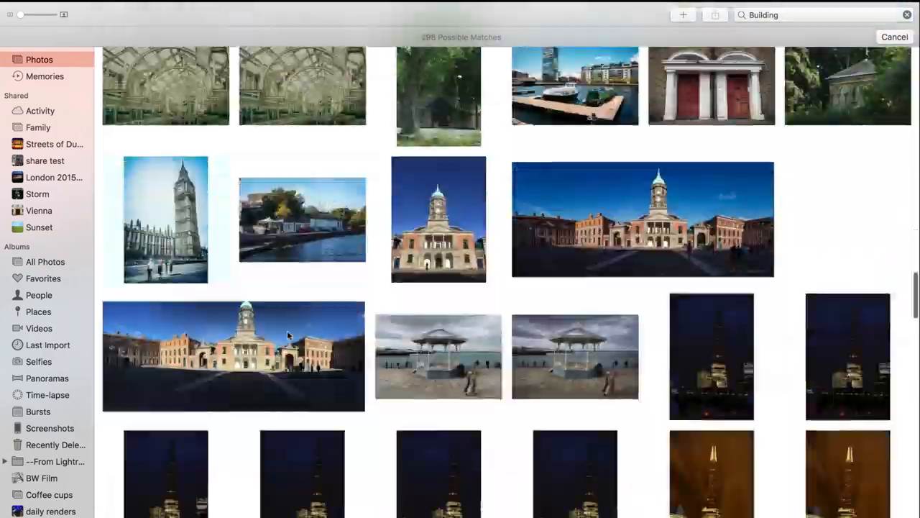
scroll(288, 335, "down", 3)
scroll(288, 334, "down", 4)
scroll(287, 334, "up", 3)
mouse_move(234, 356)
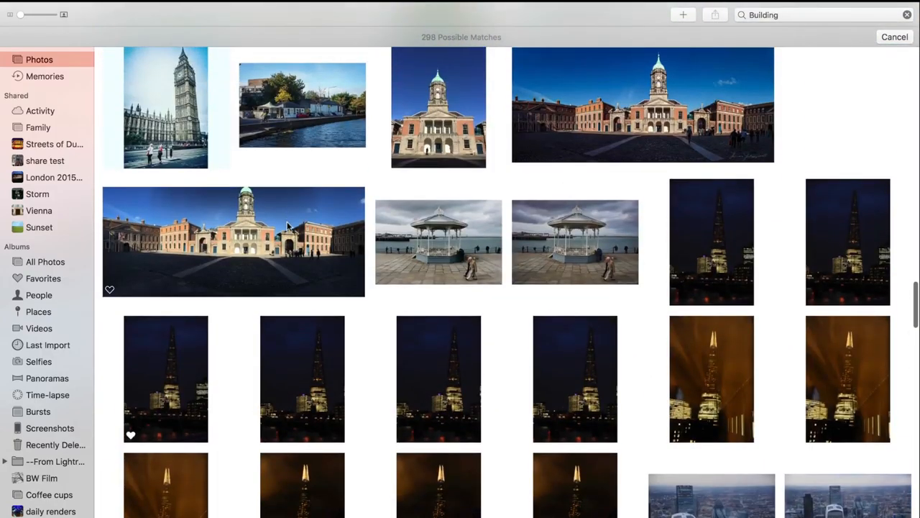
scroll(288, 227, "down", 8)
double_click(302, 327)
key("Escape")
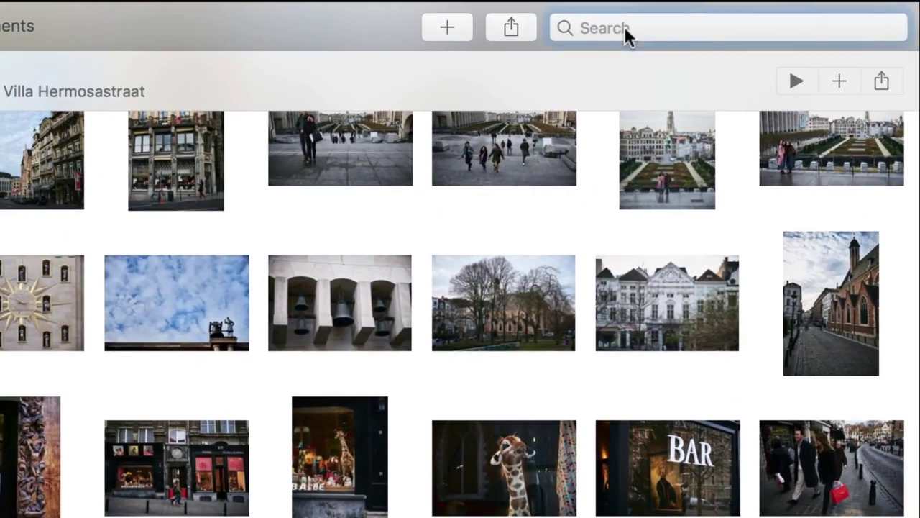
- Search the Christmas Tree category for its 61 matches, then select the search text to replace it
left_click(625, 25)
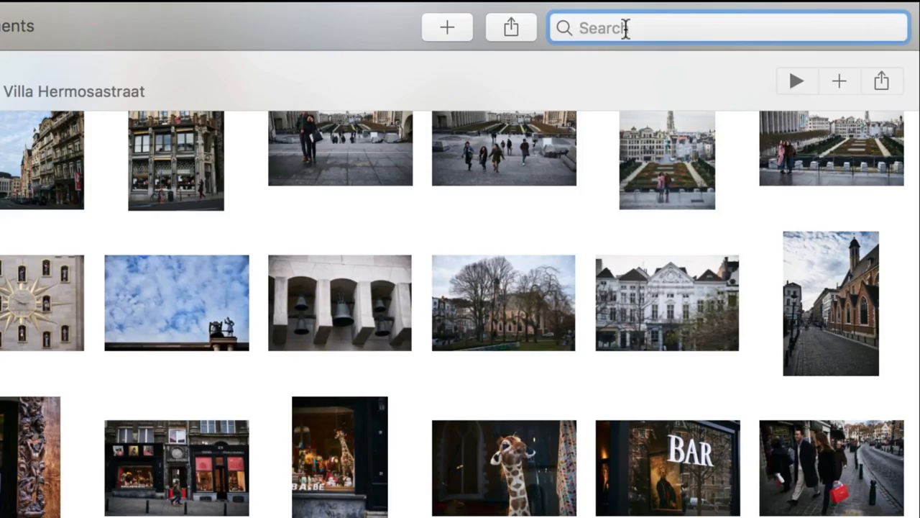
type("c")
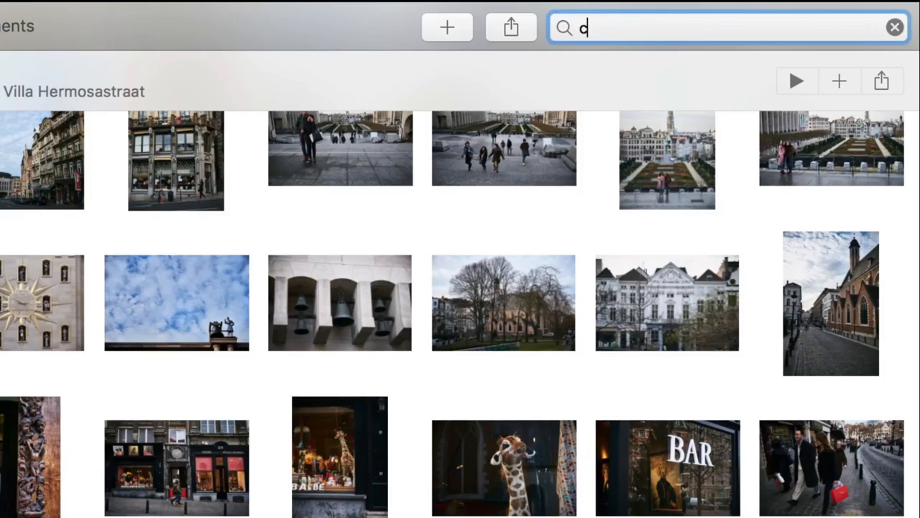
type("hristmas")
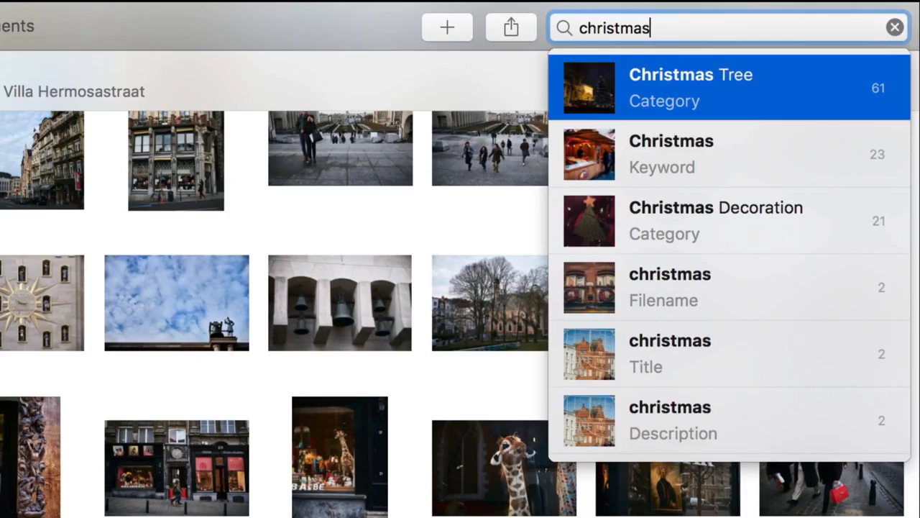
key("Return")
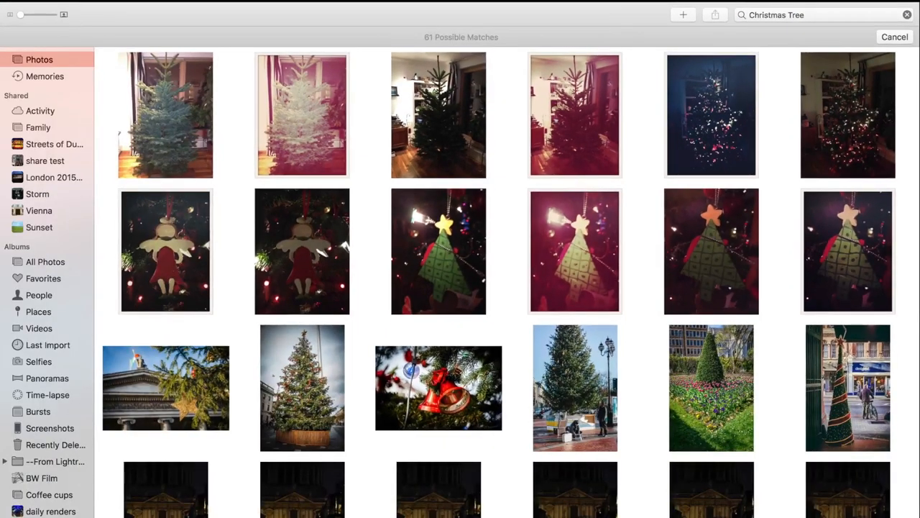
scroll(612, 260, "down", 1)
scroll(612, 260, "down", 5)
scroll(611, 261, "down", 5)
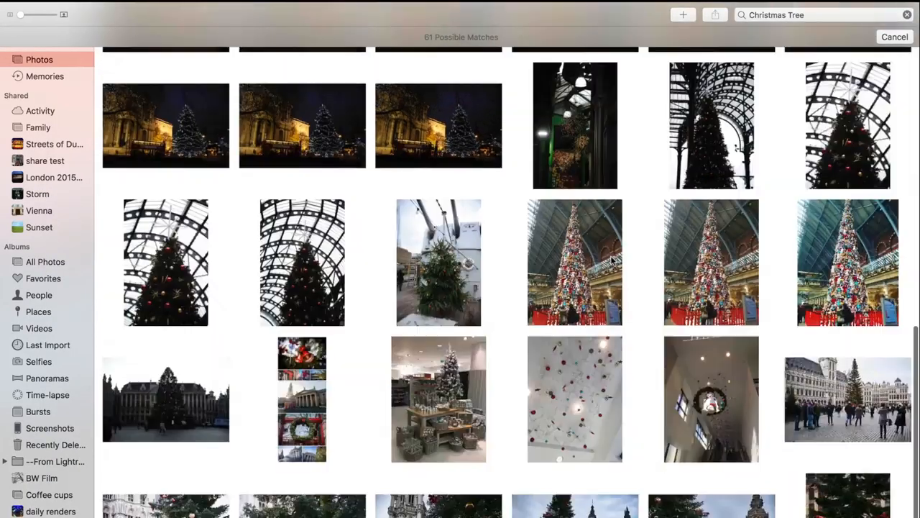
scroll(611, 261, "down", 3)
scroll(611, 261, "up", 6)
scroll(611, 261, "up", 8)
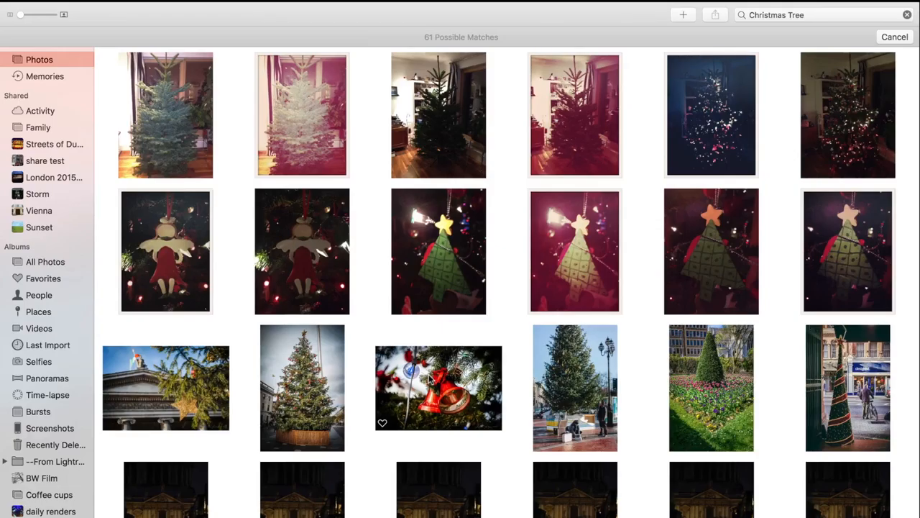
double_click(909, 22)
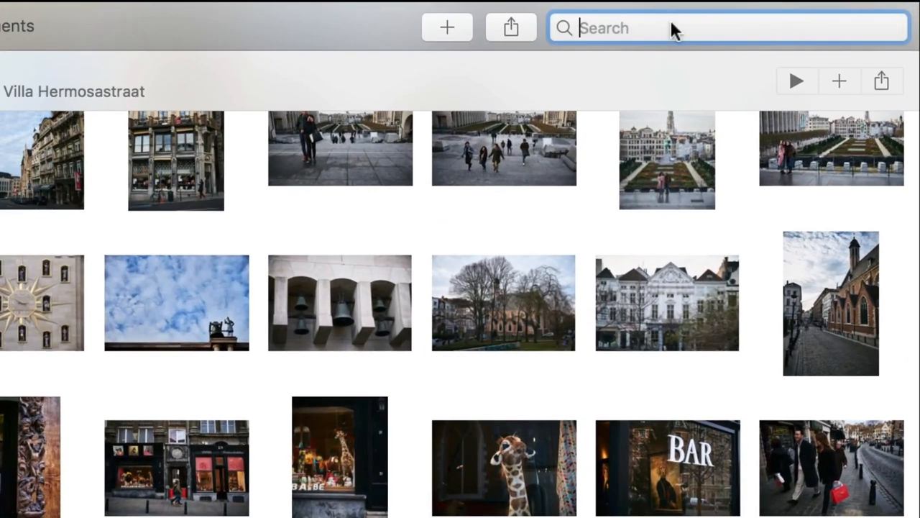
type("boat")
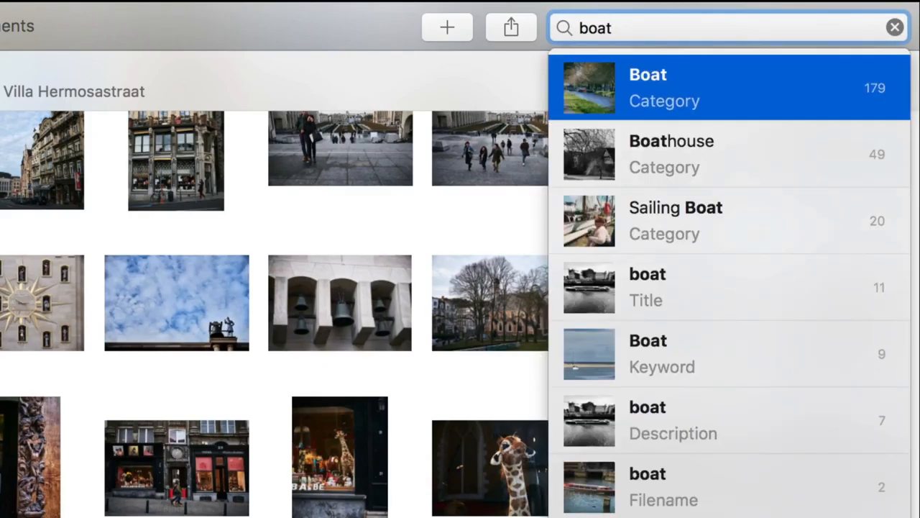
- Search the Boat category for 179 matches and view the first boat photo full-size
key("Return")
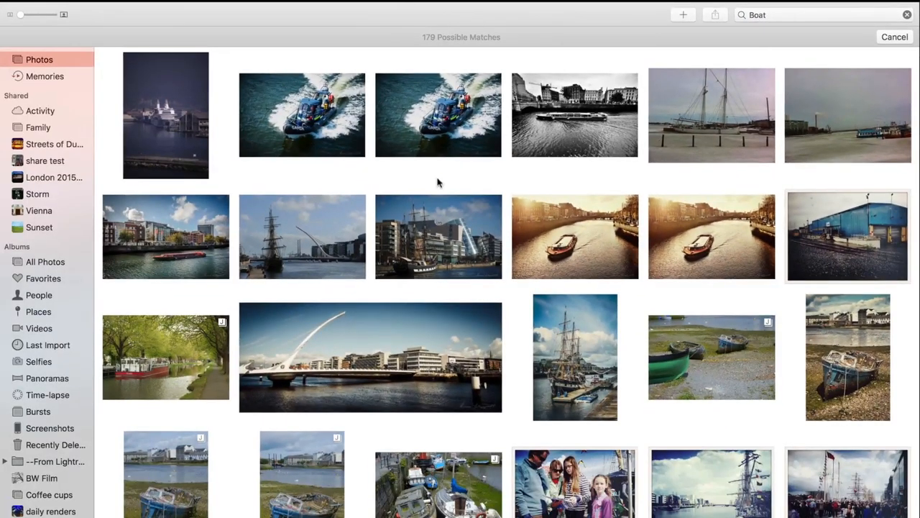
scroll(400, 190, "down", 10)
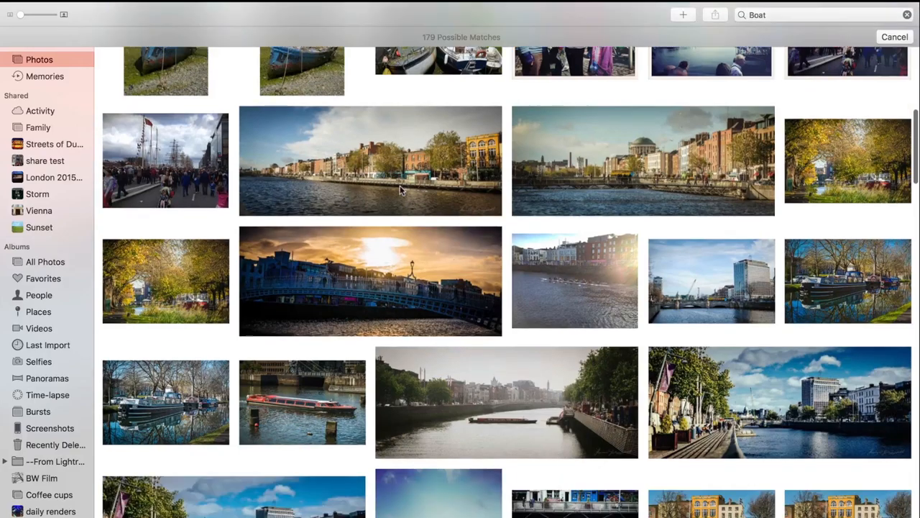
mouse_move(507, 220)
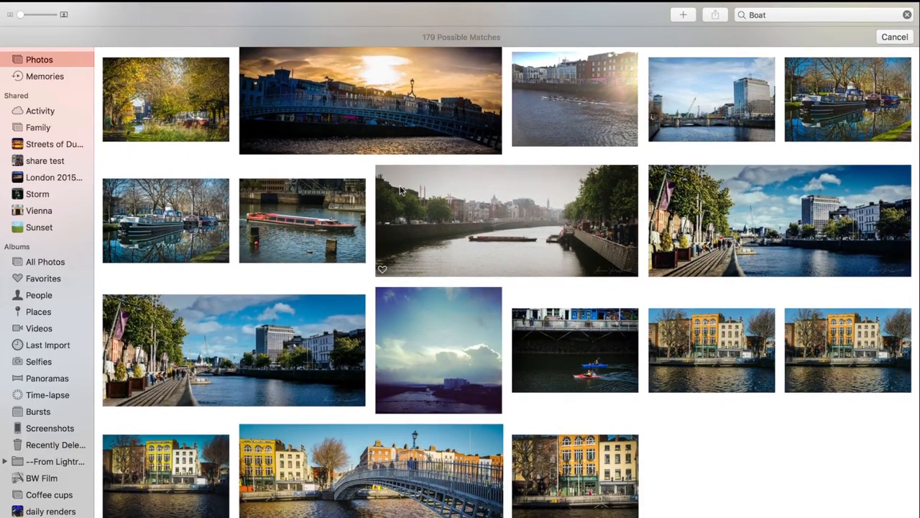
scroll(461, 333, "down", 10)
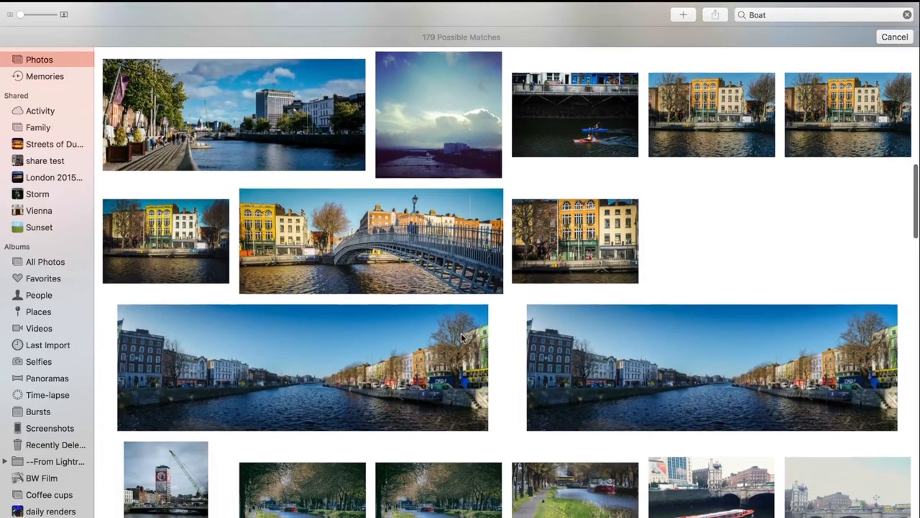
scroll(461, 333, "down", 10)
scroll(460, 332, "down", 8)
scroll(461, 333, "down", 10)
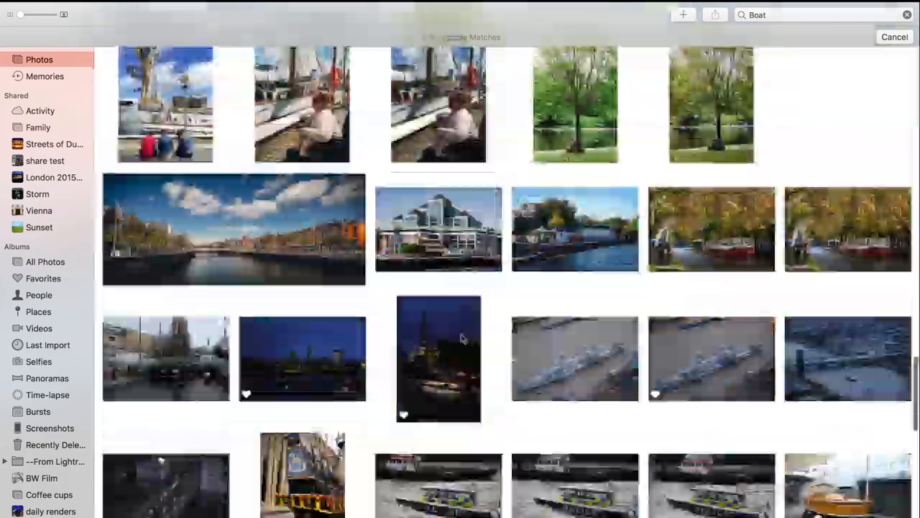
scroll(461, 333, "down", 8)
scroll(461, 337, "down", 8)
scroll(461, 337, "down", 10)
scroll(461, 337, "down", 10)
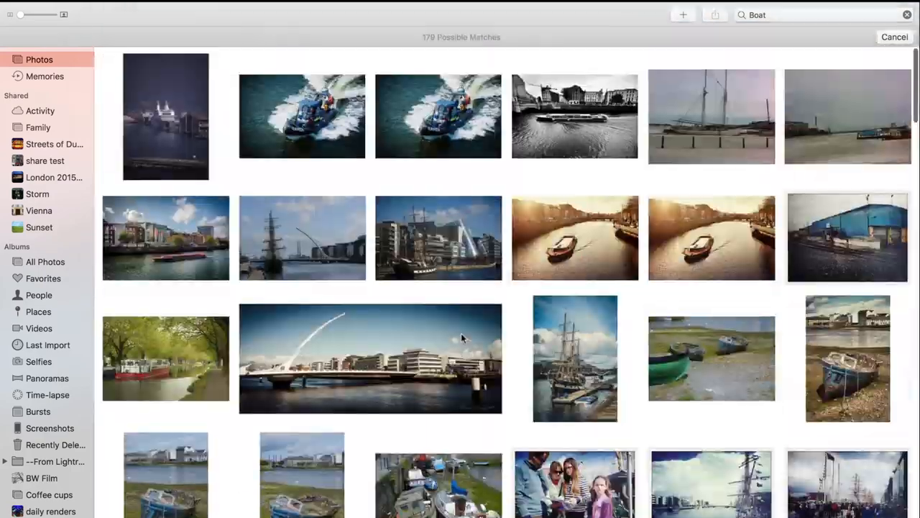
scroll(461, 337, "down", 5)
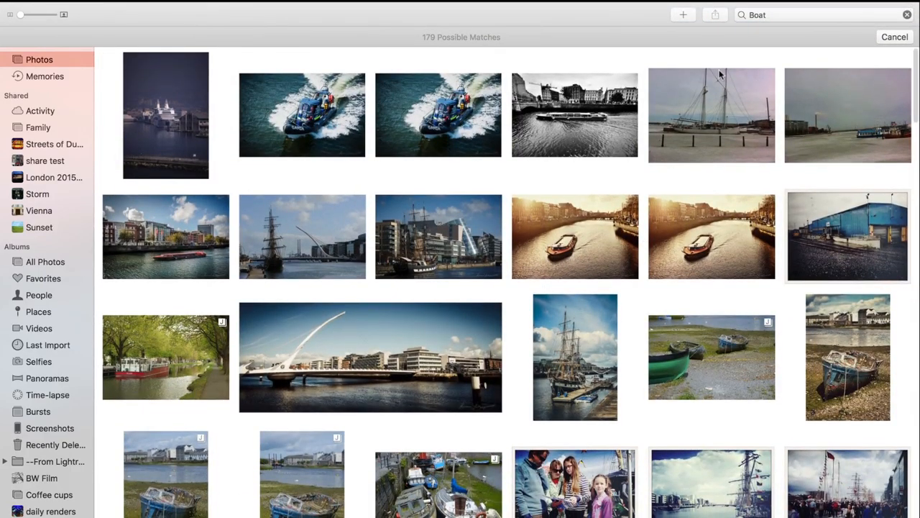
left_click(154, 104)
double_click(154, 104)
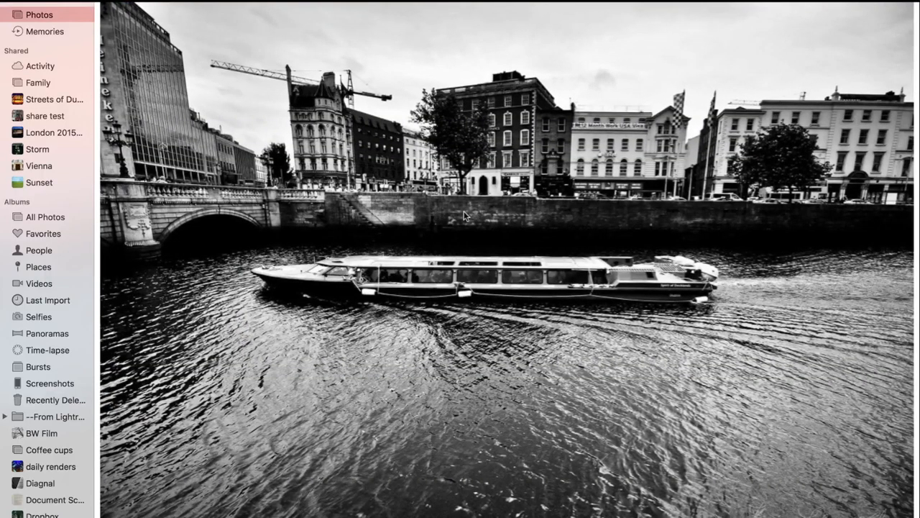
key("space")
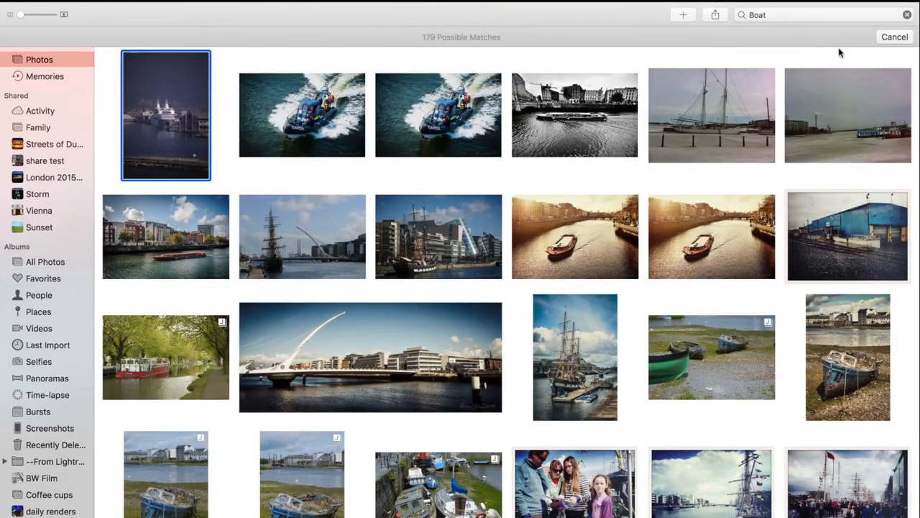
- Replace the Boat search with People (20 matches) and view the crowd street photo full-size
left_click(906, 15)
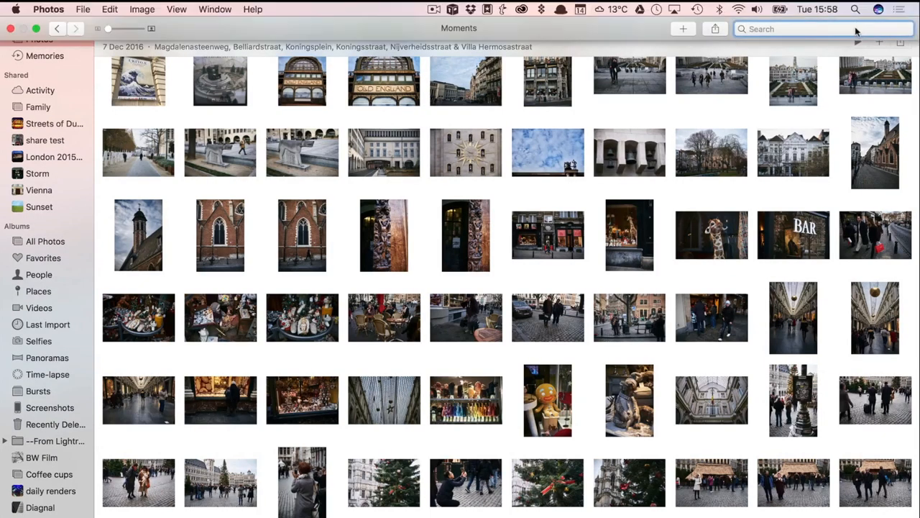
type("people")
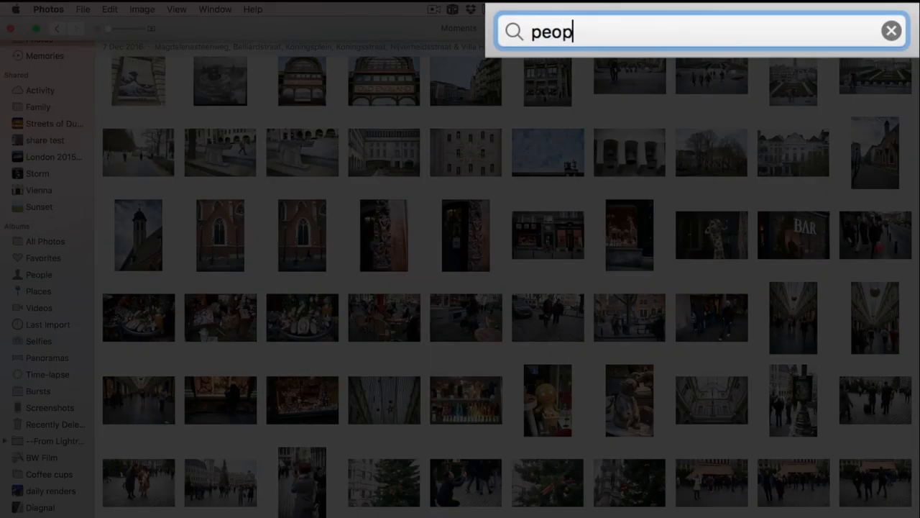
key("Return")
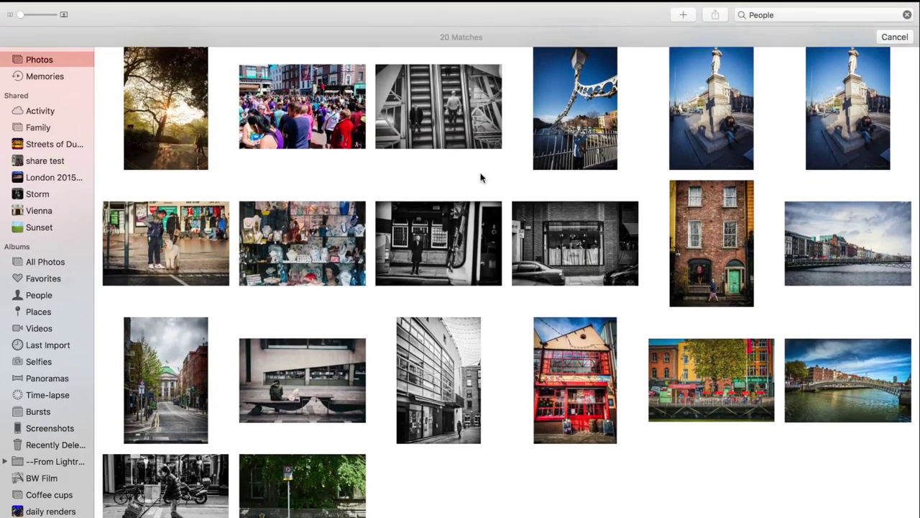
scroll(482, 177, "up", 2)
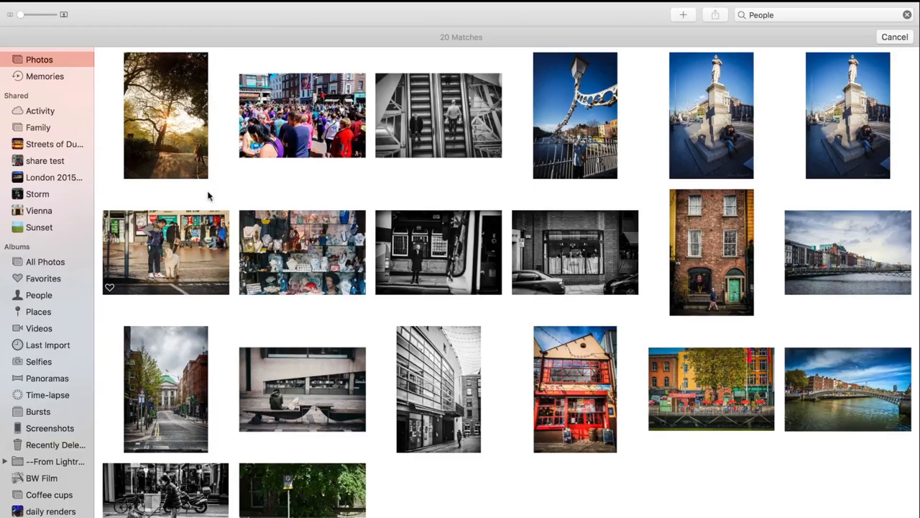
double_click(299, 149)
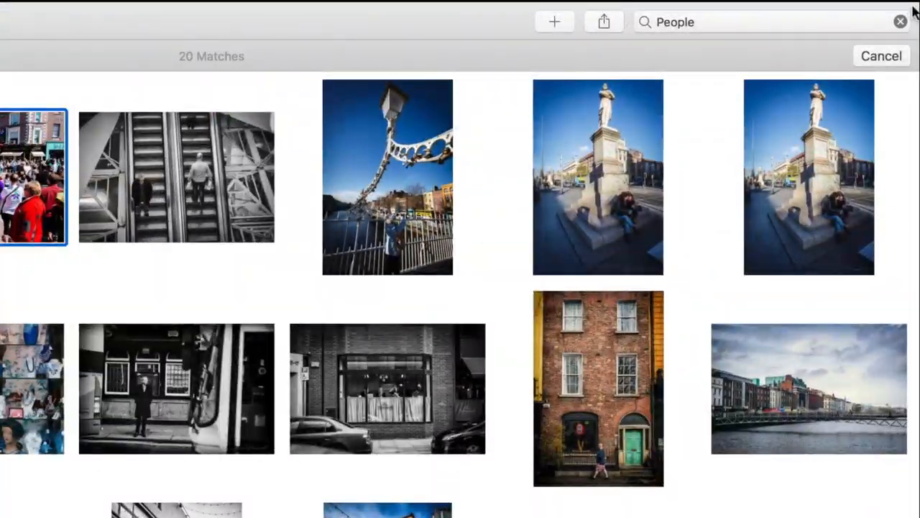
- Leave the People results and try a 'crowd' query, then erase it
left_click(907, 22)
left_click(819, 21)
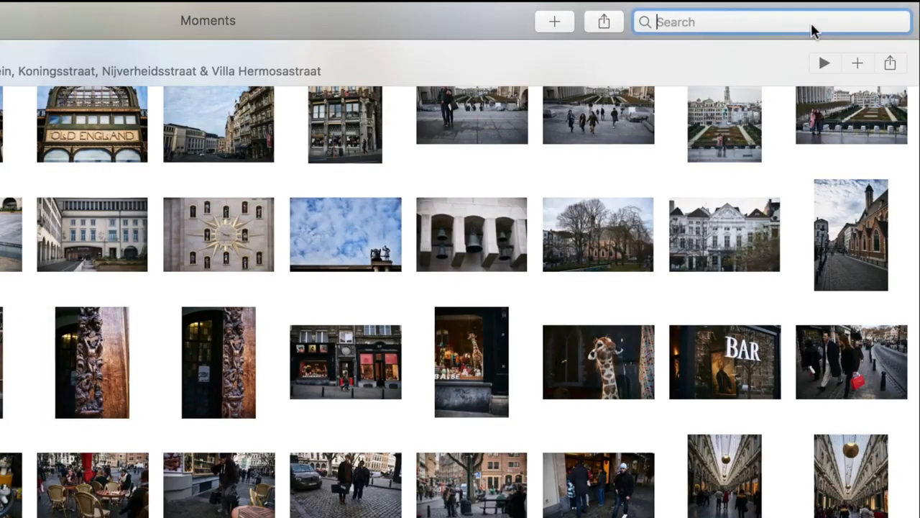
type("crowd")
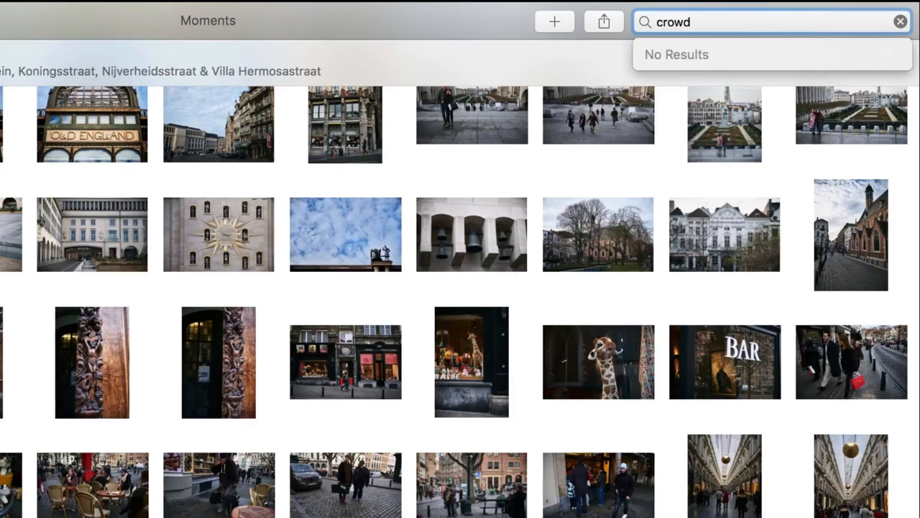
key("BackSpace")
key("BackSpace")
key("BackSpace")
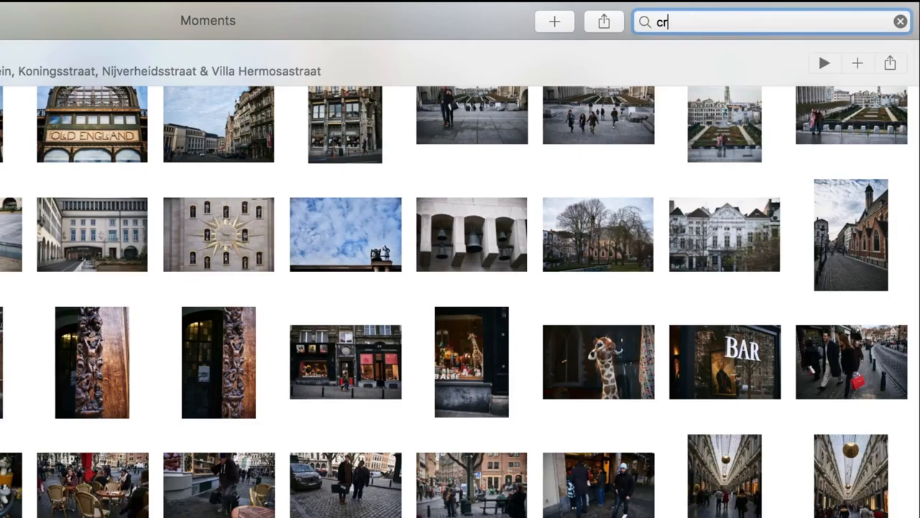
key("BackSpace")
key("BackSpace")
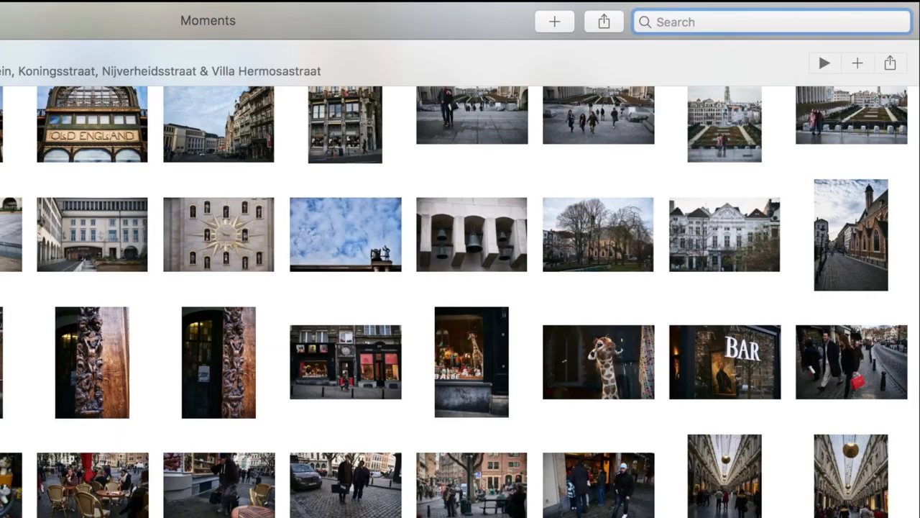
type("red")
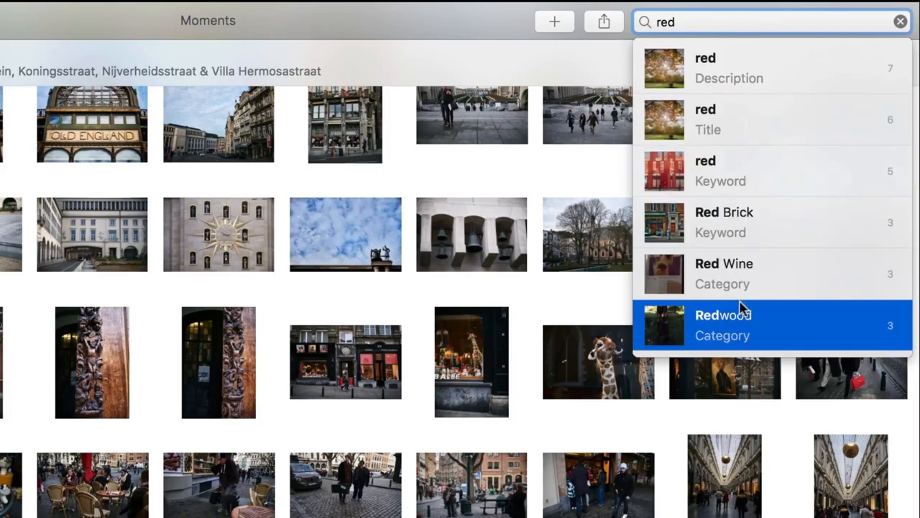
- Try 'red' and 'travel' queries, discarding each to end with an empty search
left_click(901, 21)
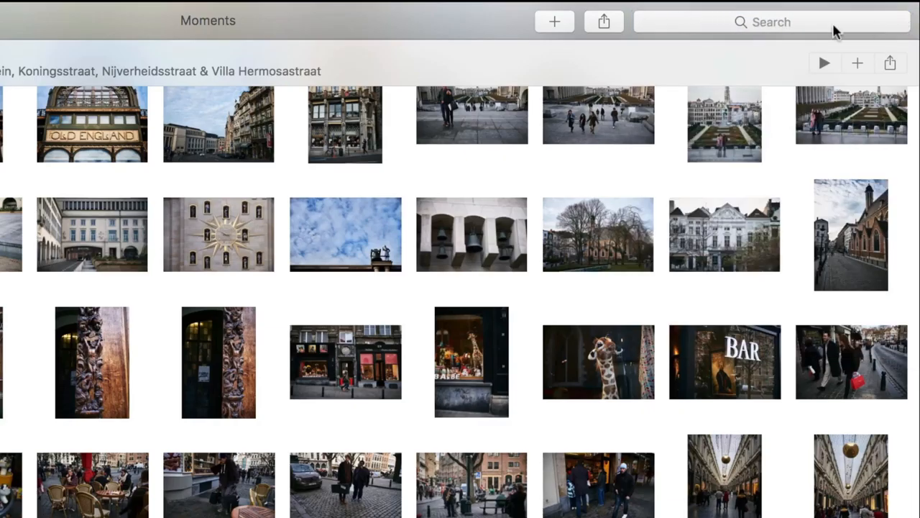
left_click(783, 23)
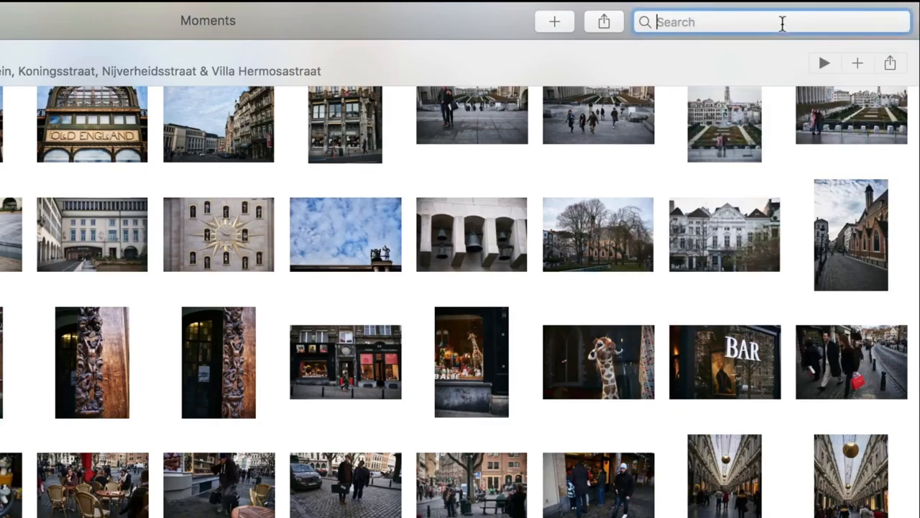
type("travel")
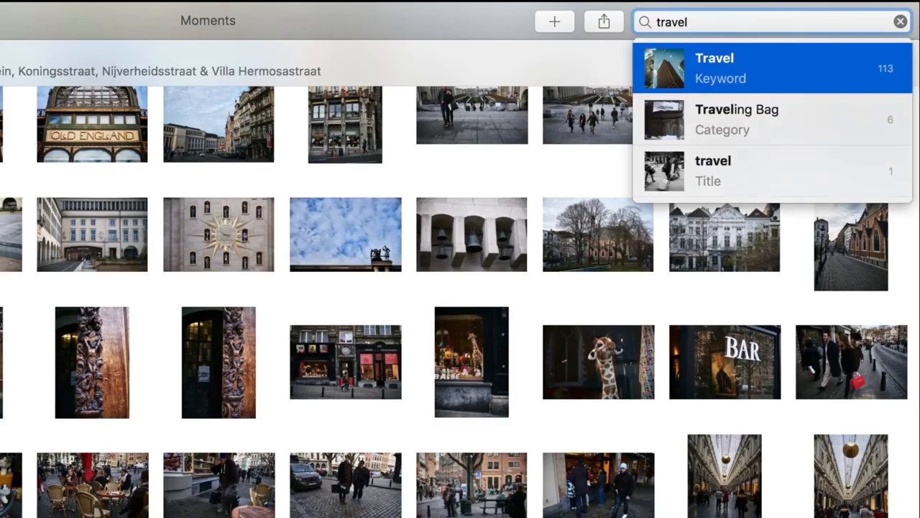
left_click(901, 23)
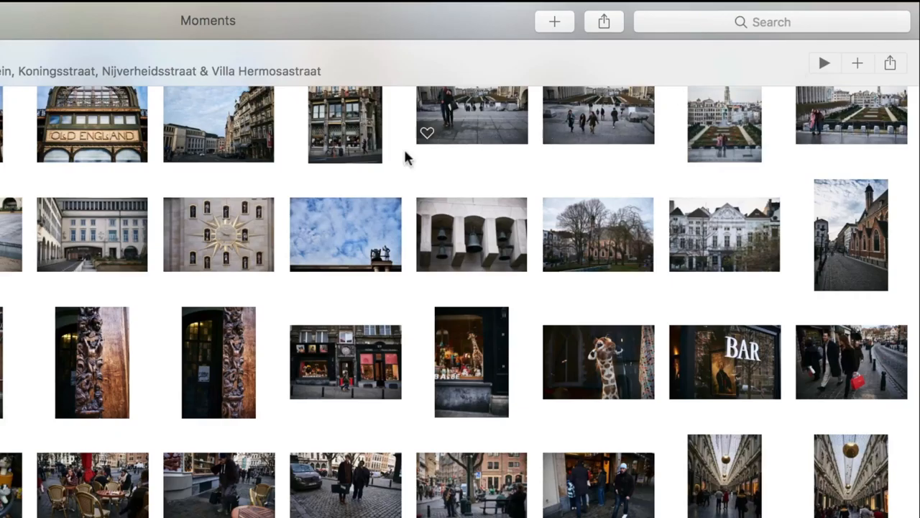
- Search the Window category for its 327 matches, then clear it back to the Brussels moments
left_click(671, 21)
type("window")
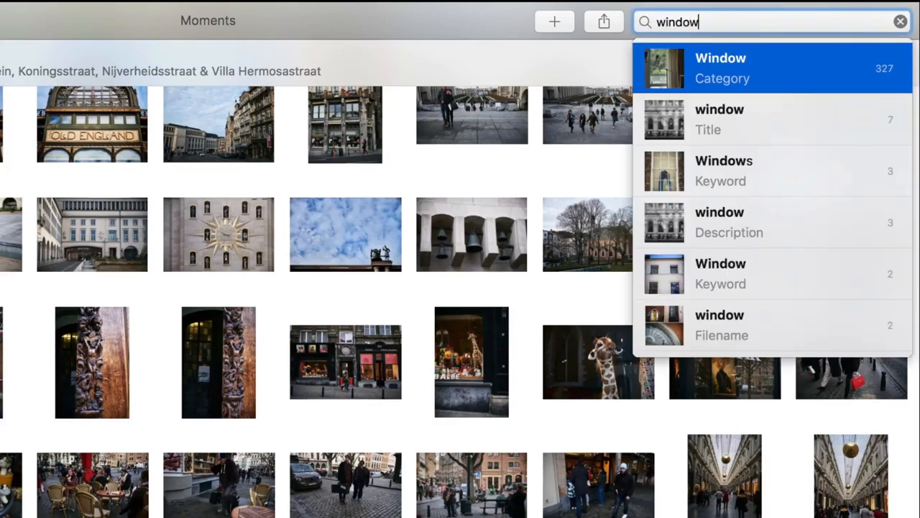
key("Return")
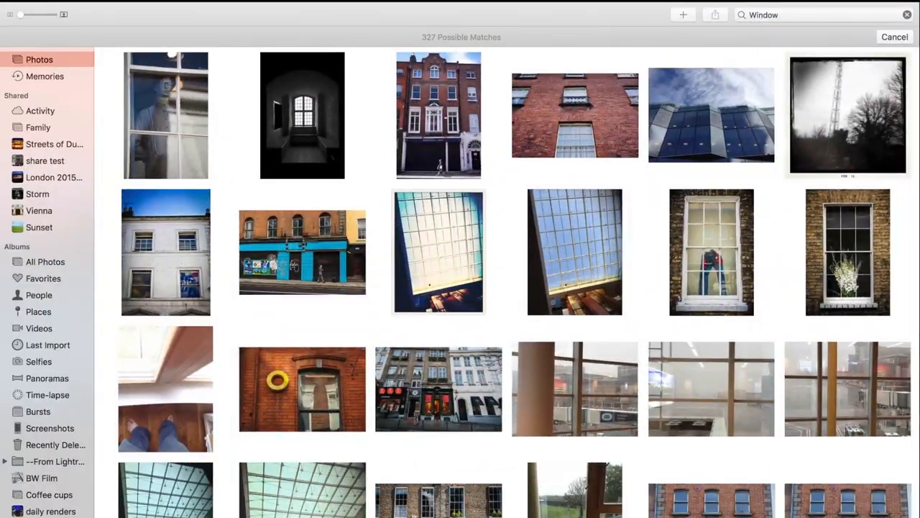
scroll(629, 329, "down", 10)
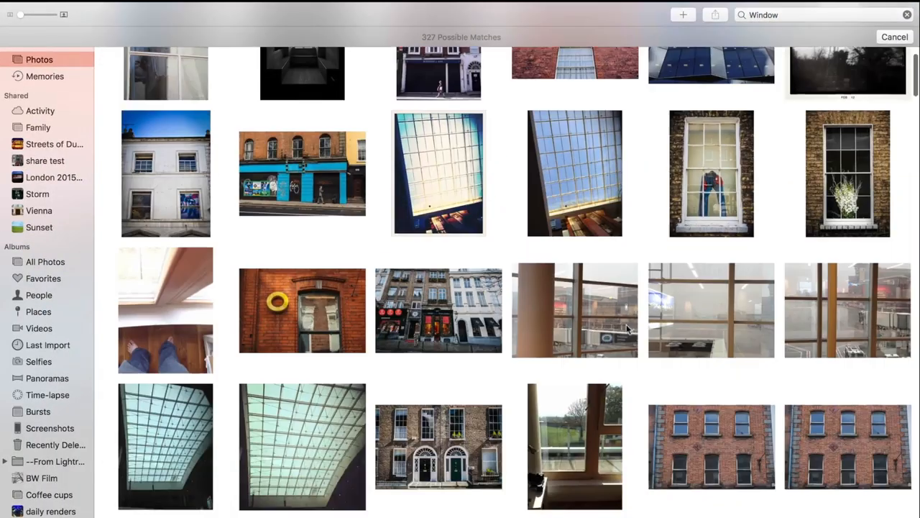
scroll(629, 329, "down", 8)
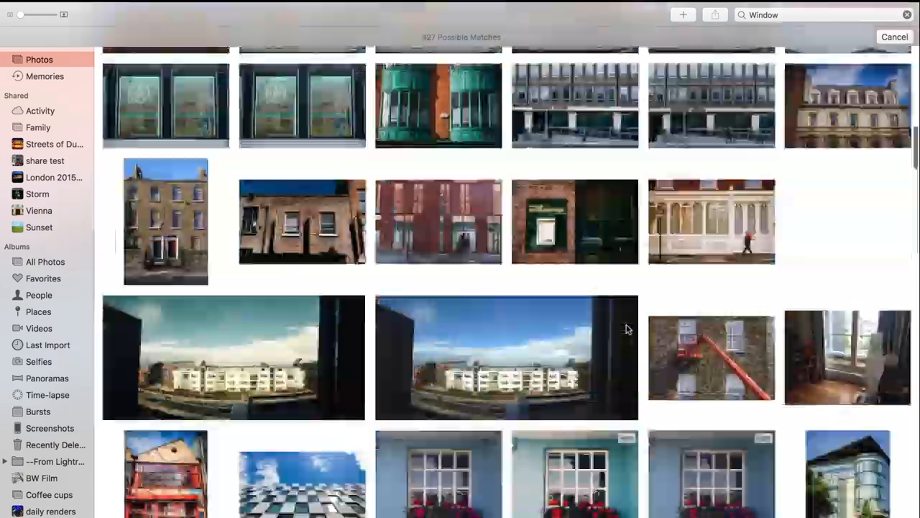
scroll(629, 330, "up", 3)
scroll(481, 369, "down", 10)
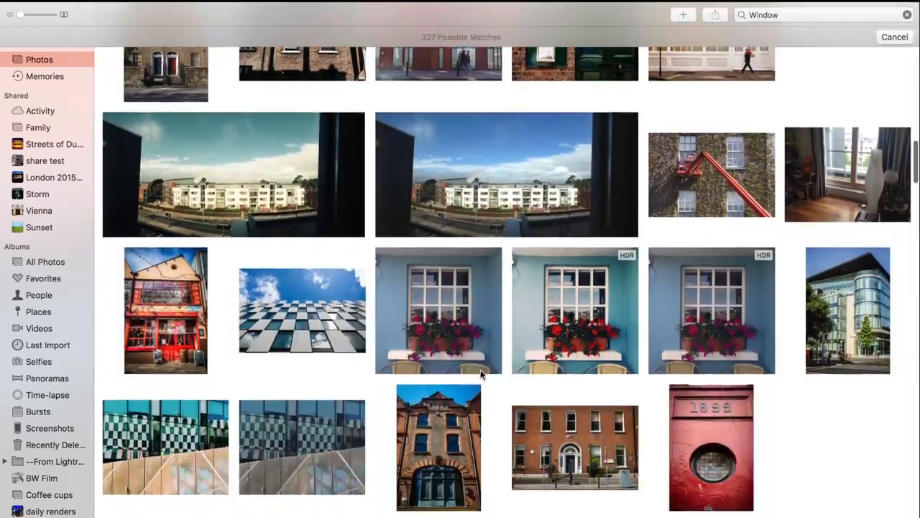
scroll(480, 373, "up", 1)
scroll(481, 373, "down", 12)
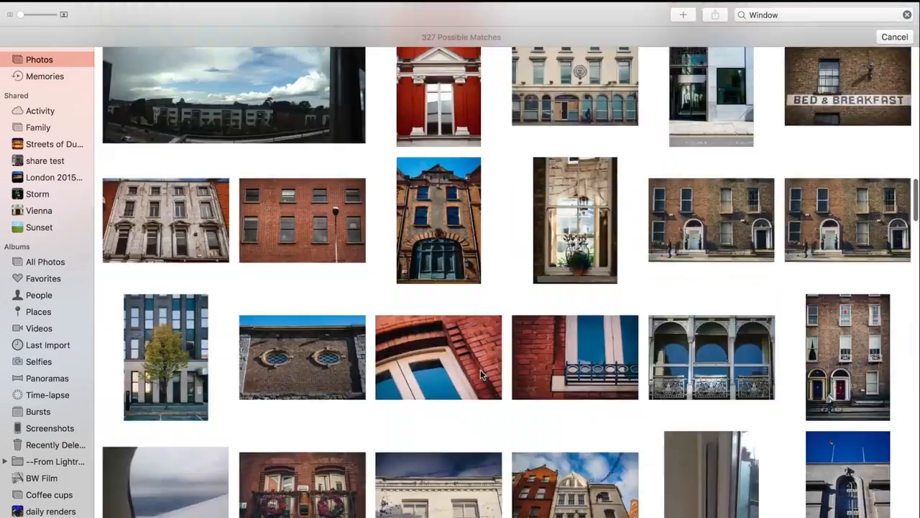
scroll(481, 373, "down", 1)
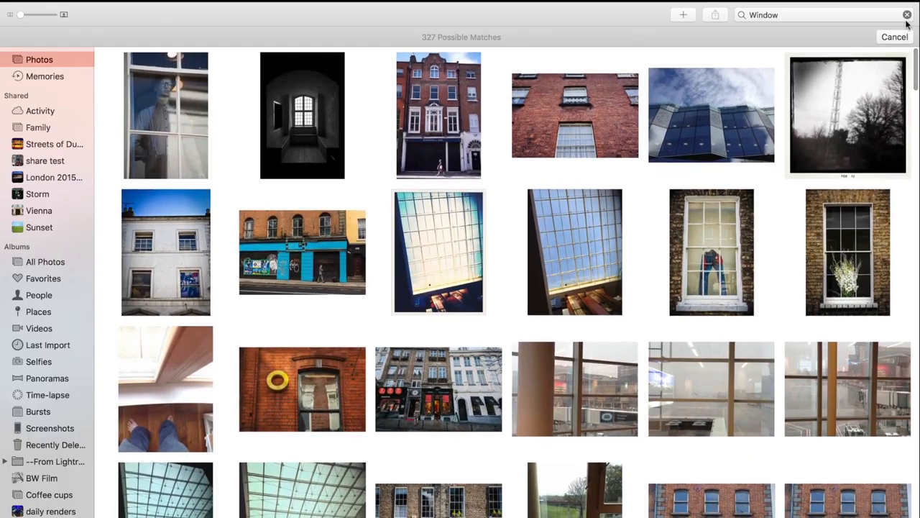
left_click(908, 14)
- Search the Flowers category for 447 matches and view the cherry blossom branch photo full-size
left_click(800, 18)
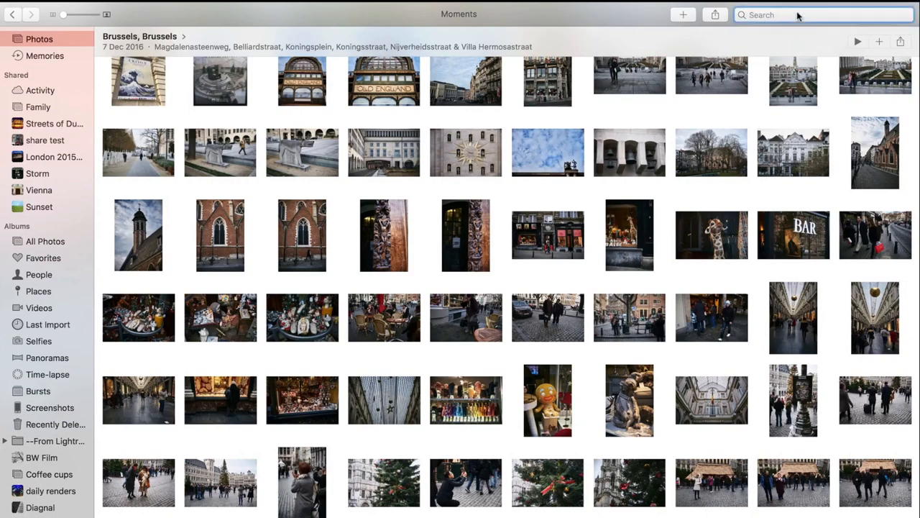
type("flowers")
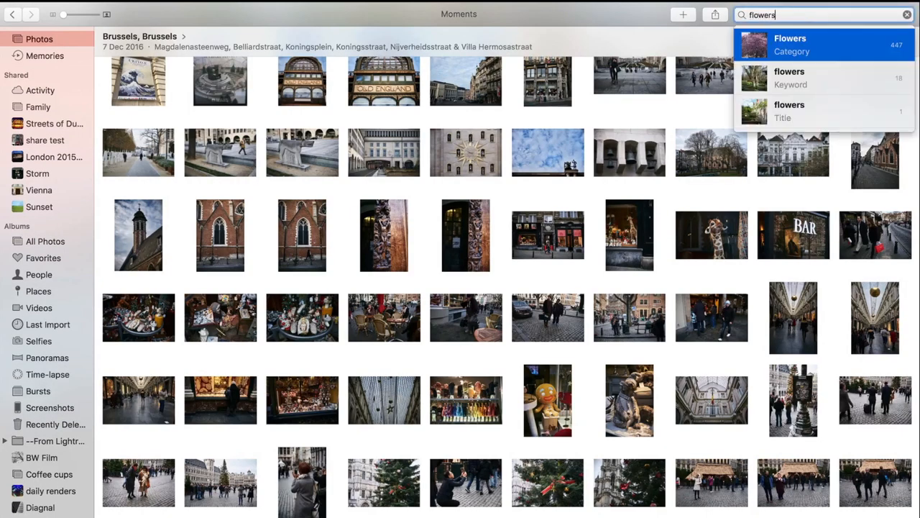
key("Return")
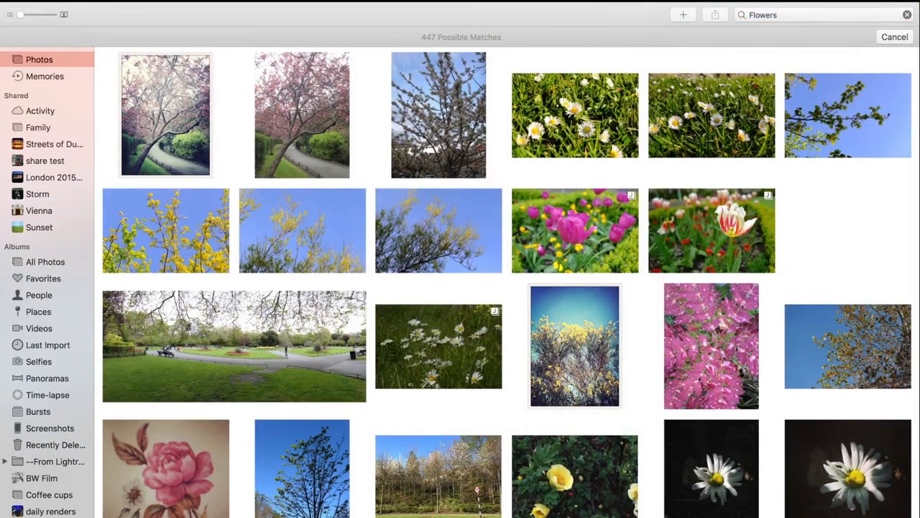
scroll(573, 316, "down", 10)
scroll(573, 317, "down", 10)
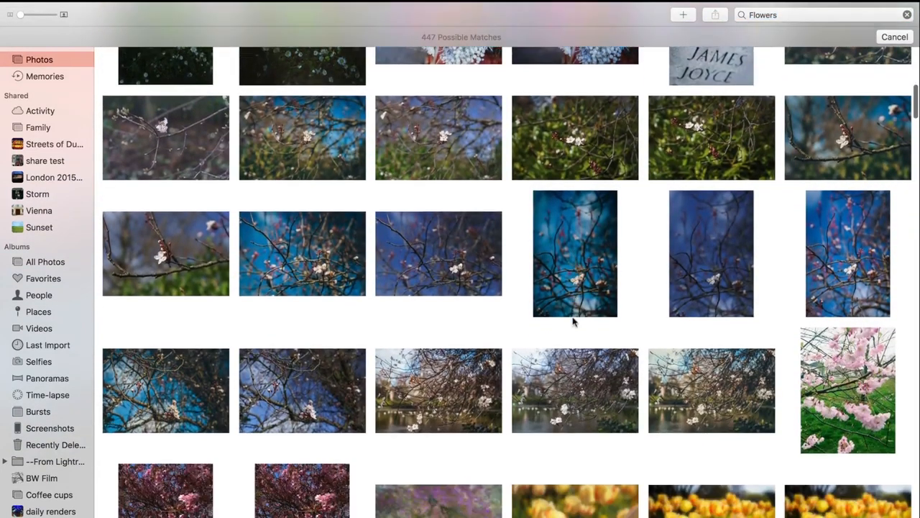
scroll(572, 317, "down", 8)
scroll(573, 316, "down", 8)
scroll(572, 316, "down", 8)
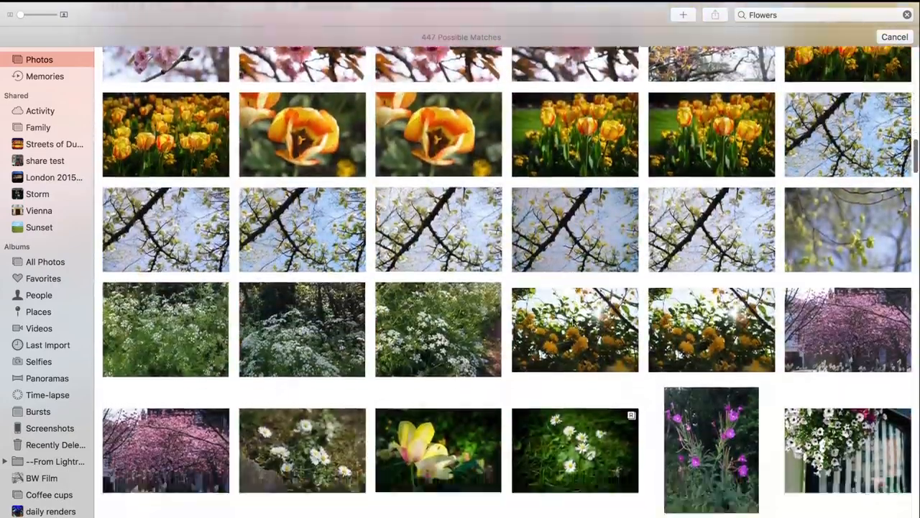
scroll(573, 316, "down", 4)
scroll(573, 317, "down", 10)
scroll(572, 316, "down", 10)
scroll(573, 316, "down", 2)
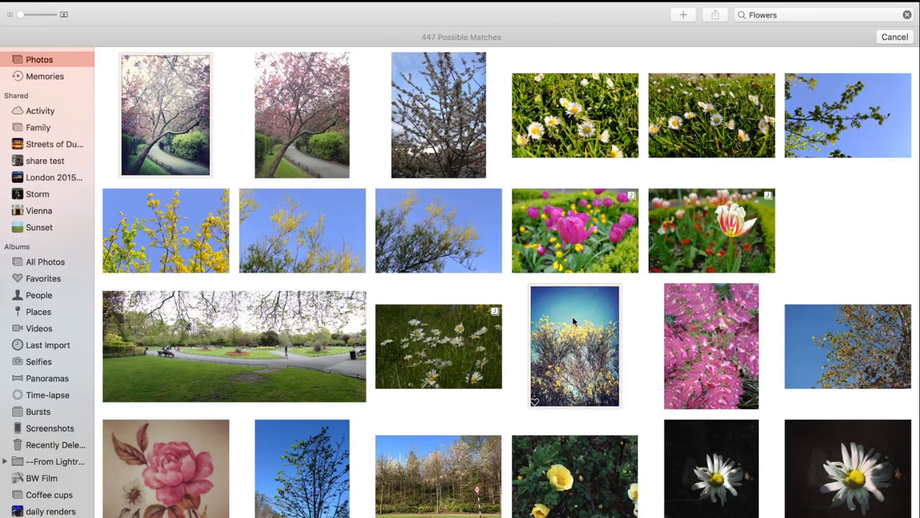
mouse_move(302, 115)
scroll(344, 128, "down", 5)
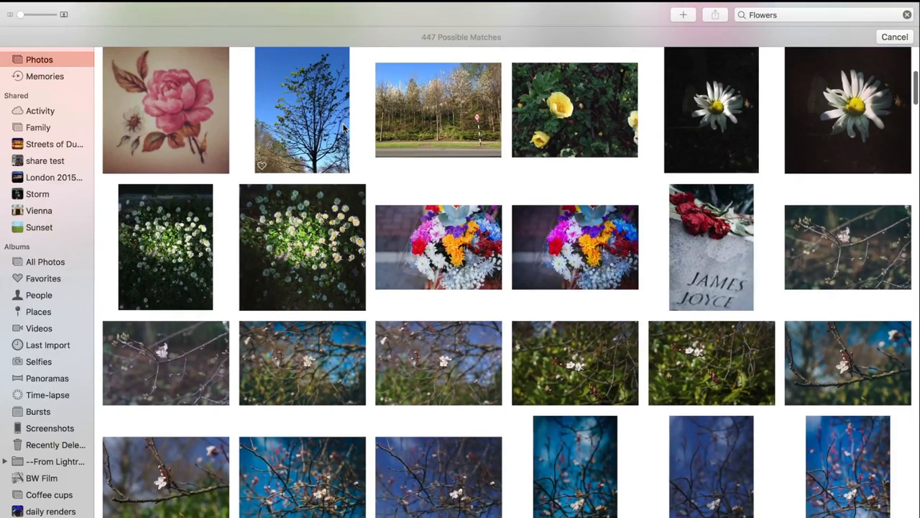
scroll(343, 128, "down", 3)
scroll(343, 128, "down", 5)
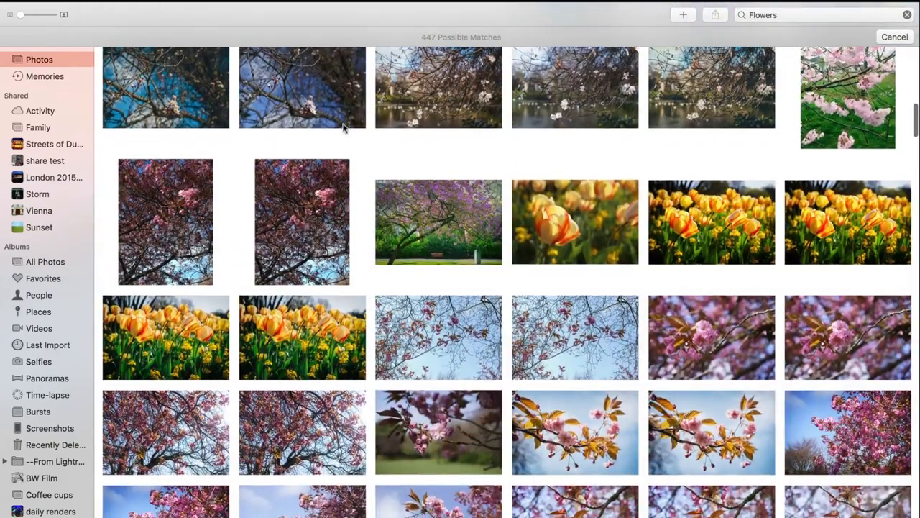
scroll(344, 128, "down", 5)
scroll(344, 128, "down", 3)
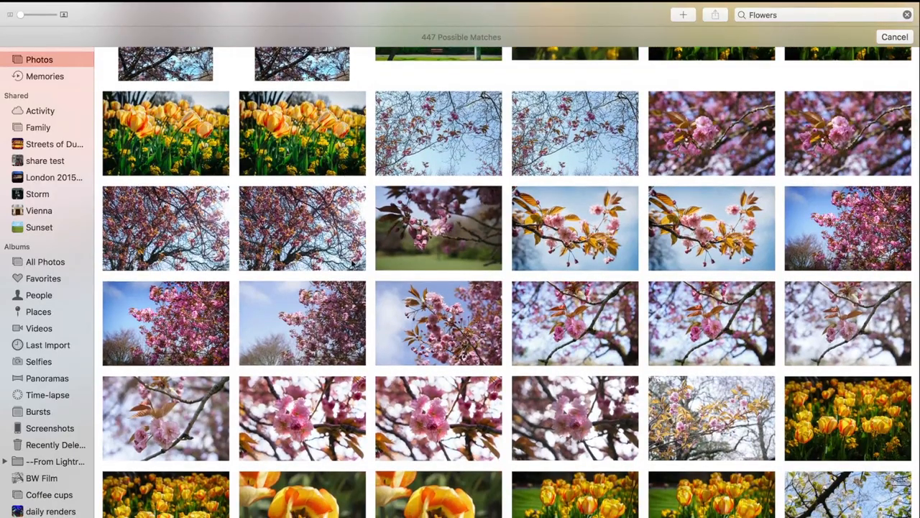
left_click(605, 222)
double_click(606, 221)
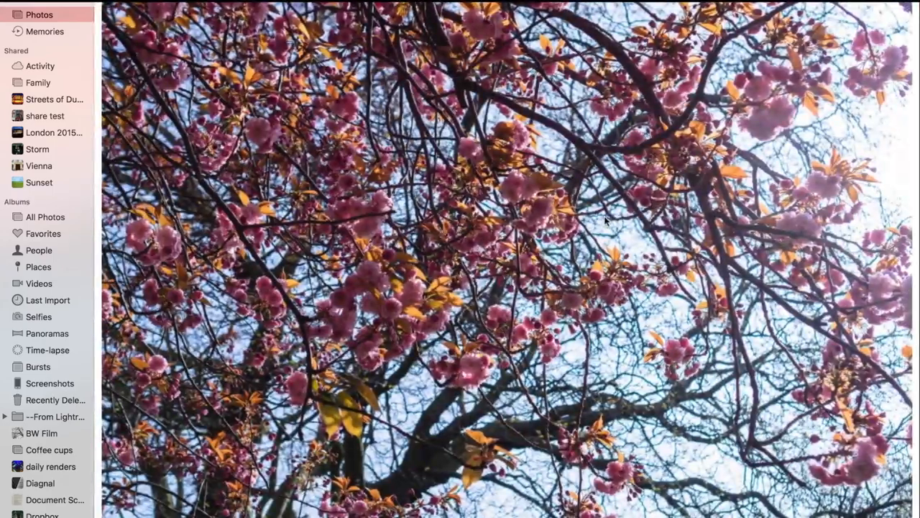
key("Escape")
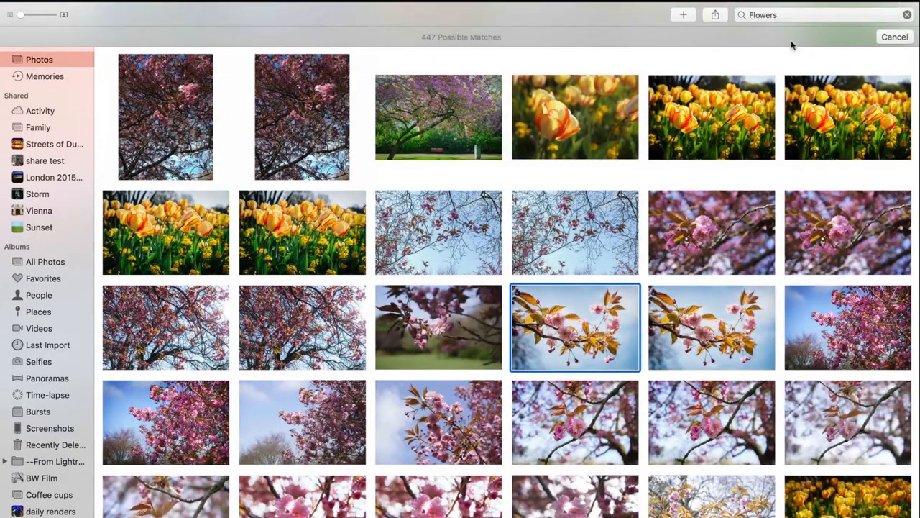
- Replace the Flowers search with the River category, showing 149 matches
left_click(907, 15)
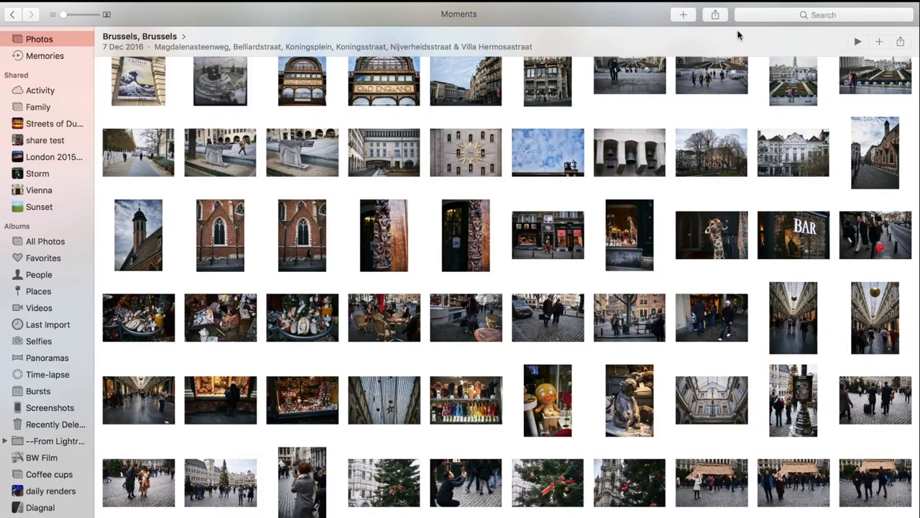
left_click(832, 16)
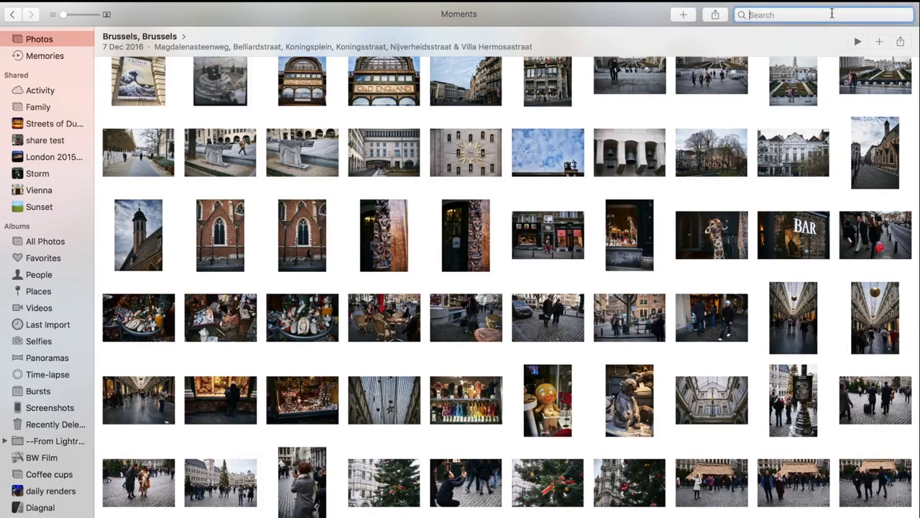
type("r")
key("BackSpace")
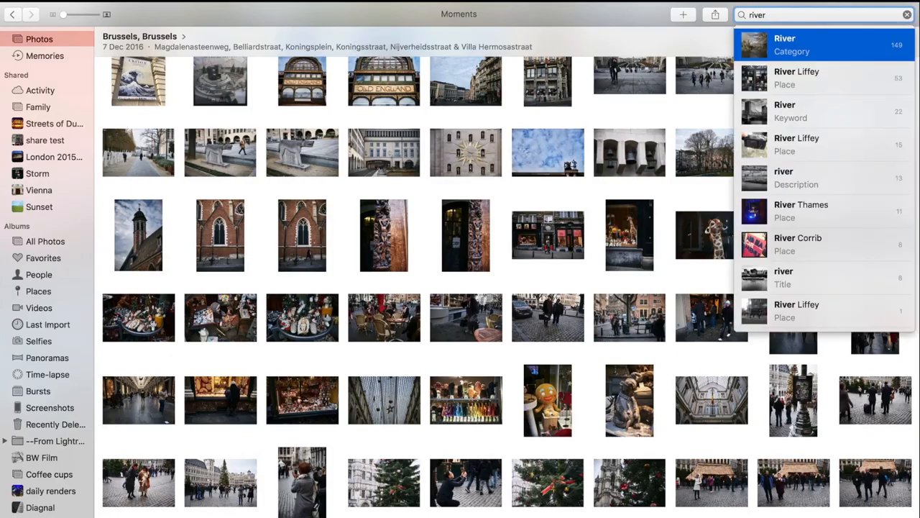
key("Return")
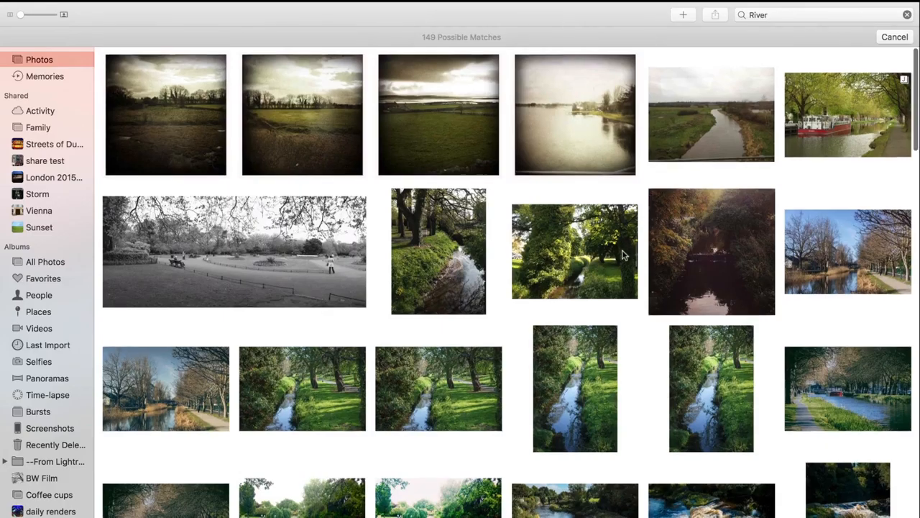
scroll(624, 255, "down", 8)
scroll(625, 254, "down", 5)
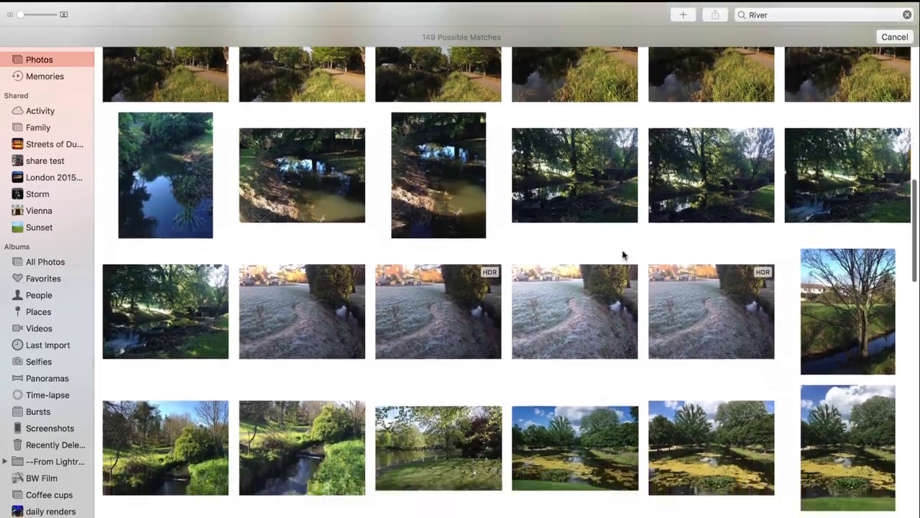
scroll(624, 254, "down", 5)
scroll(624, 254, "down", 8)
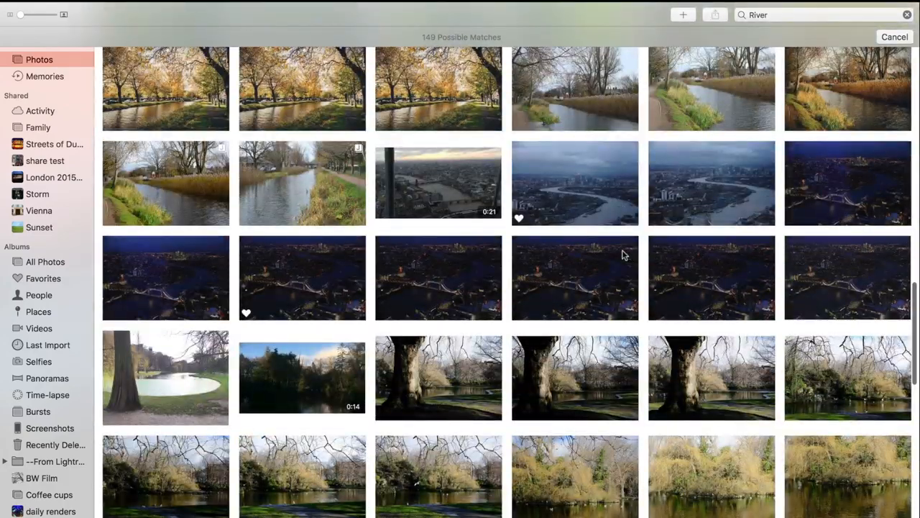
scroll(624, 254, "down", 5)
scroll(624, 255, "up", 5)
scroll(624, 255, "up", 5)
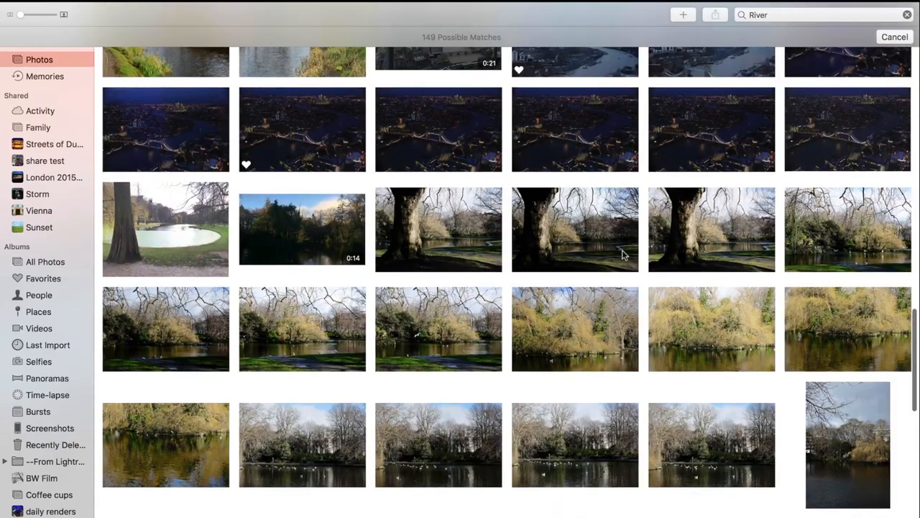
scroll(625, 255, "up", 3)
- View the aerial river and canal photos full-size, stepping to the warm-toned canal version
left_click(588, 170)
double_click(588, 170)
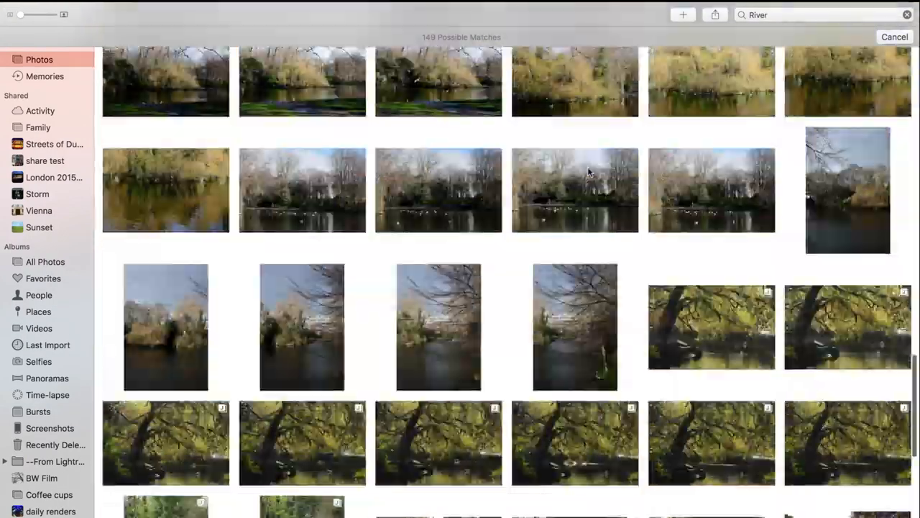
scroll(588, 170, "down", 4)
scroll(588, 170, "down", 5)
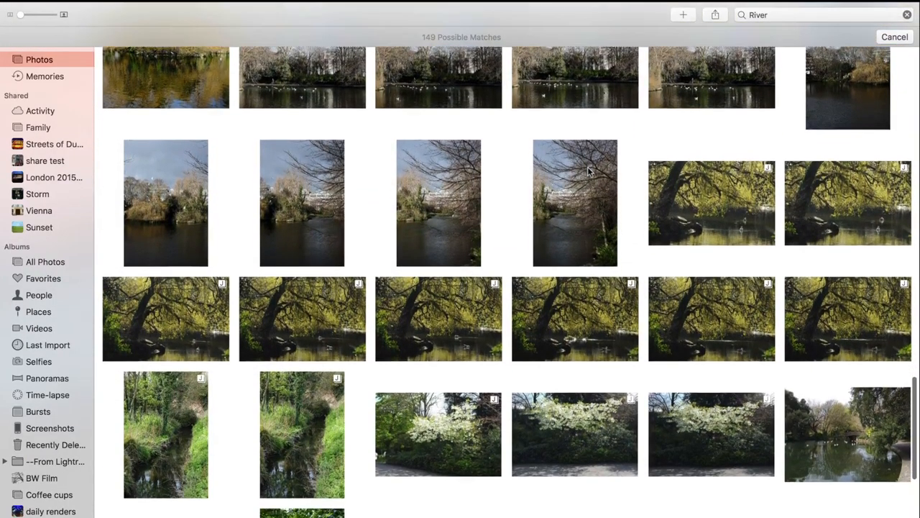
scroll(588, 170, "down", 5)
scroll(588, 171, "down", 5)
scroll(588, 170, "down", 4)
scroll(589, 170, "up", 5)
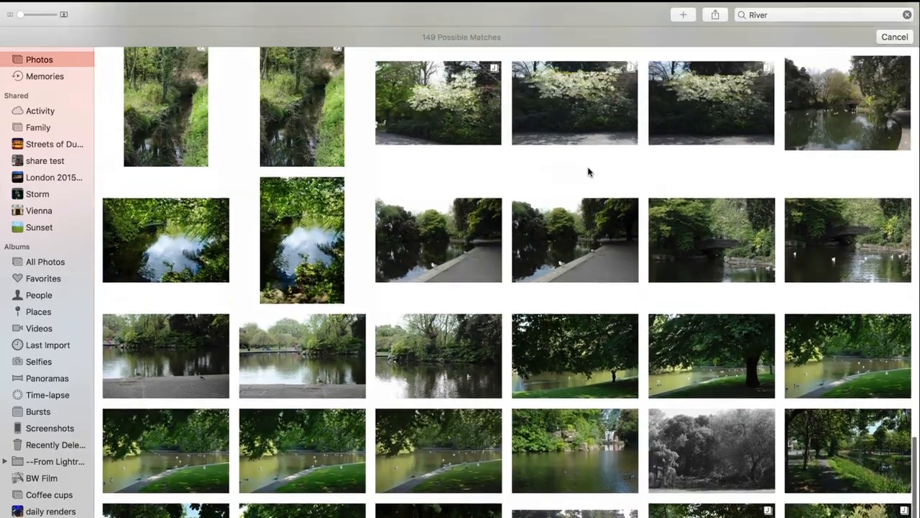
scroll(588, 170, "up", 5)
scroll(588, 170, "up", 5)
scroll(588, 170, "up", 5)
scroll(588, 171, "up", 5)
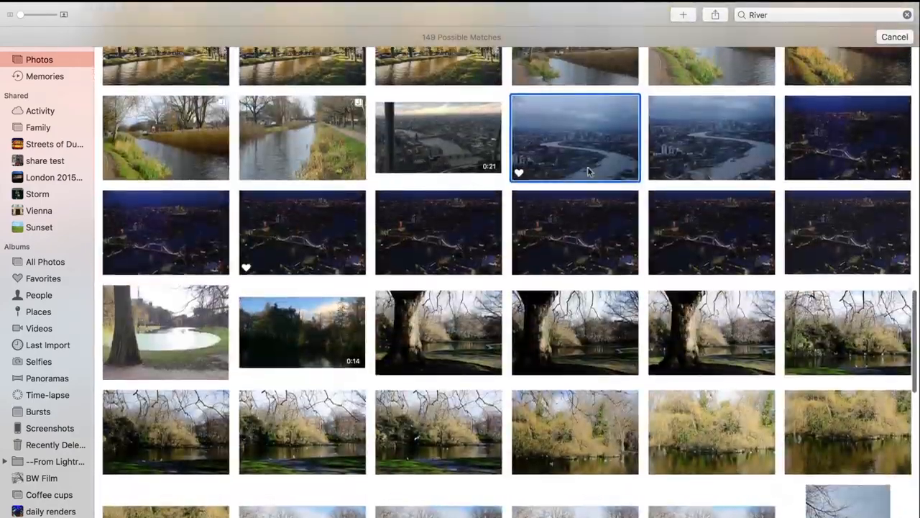
left_click(307, 126)
double_click(306, 126)
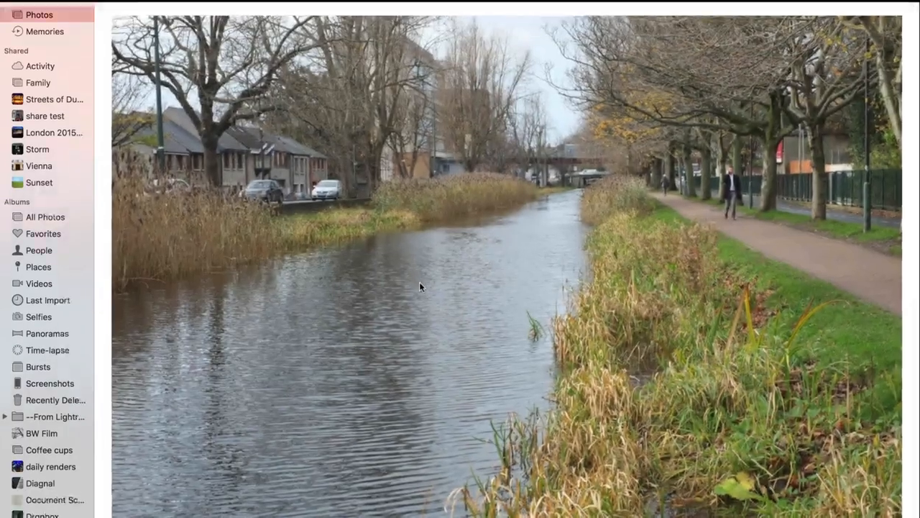
key("Left")
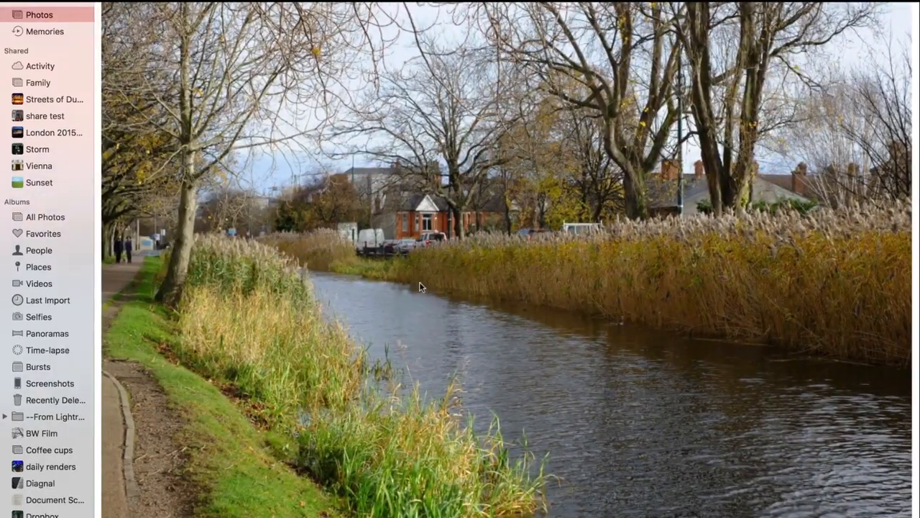
key("Left")
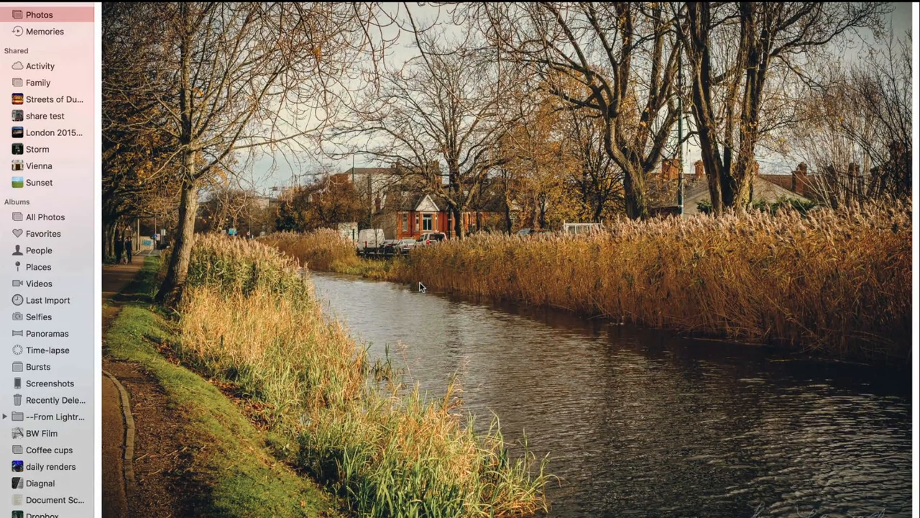
key("Escape")
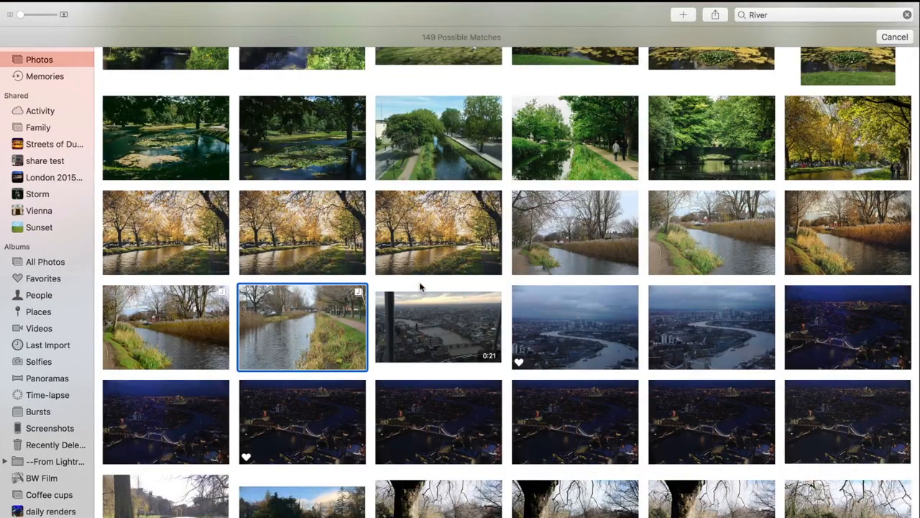